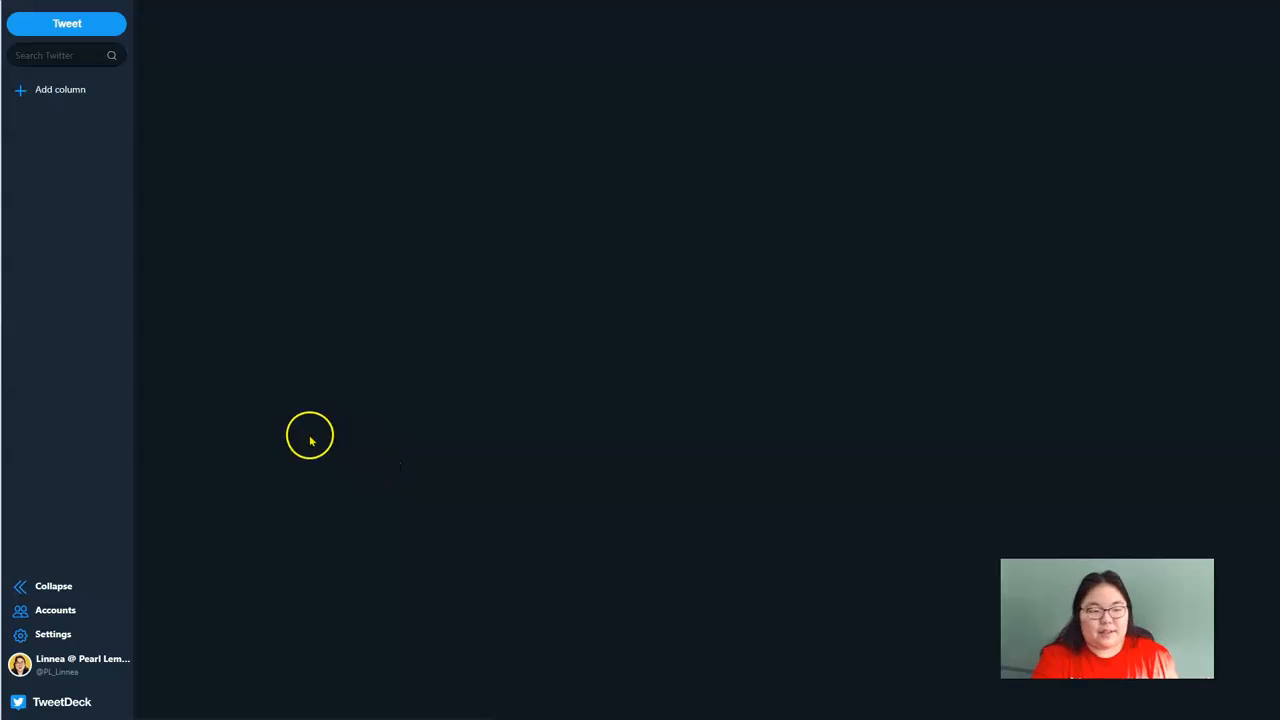
# Add a search column for the hashtag #journorequest
pyautogui.click(56, 94)
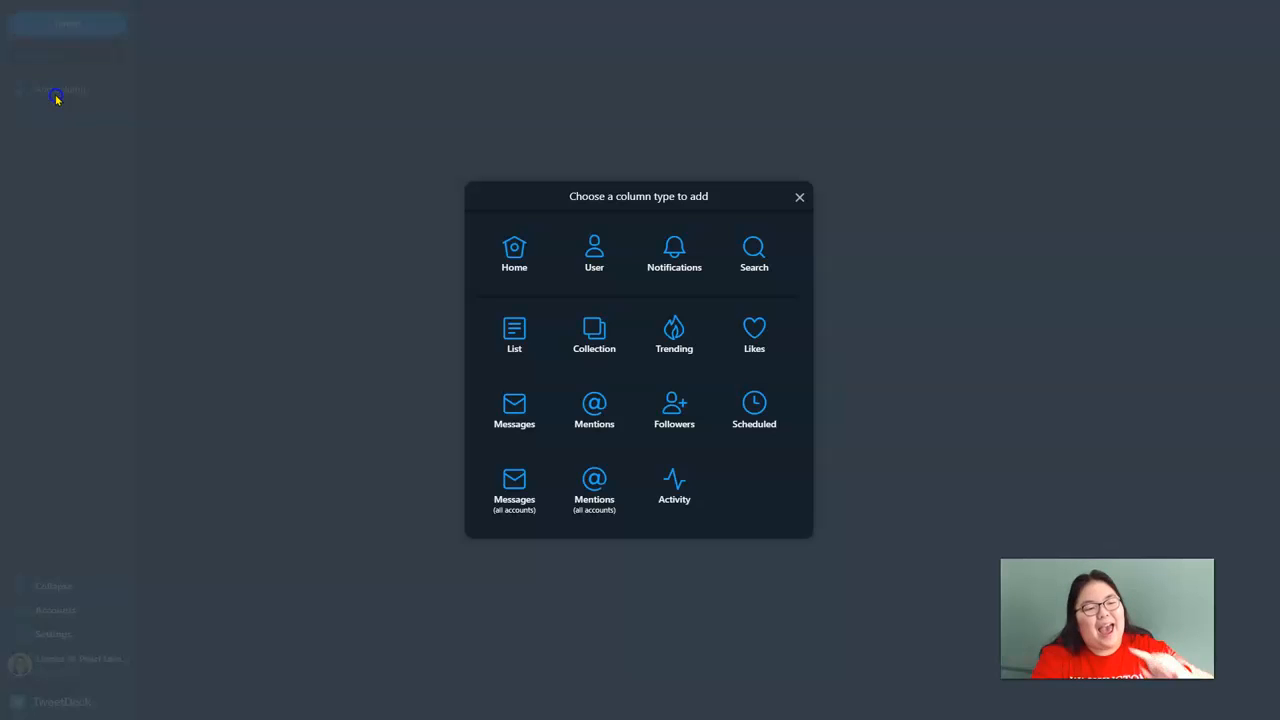
pyautogui.click(735, 262)
pyautogui.write('#journo')
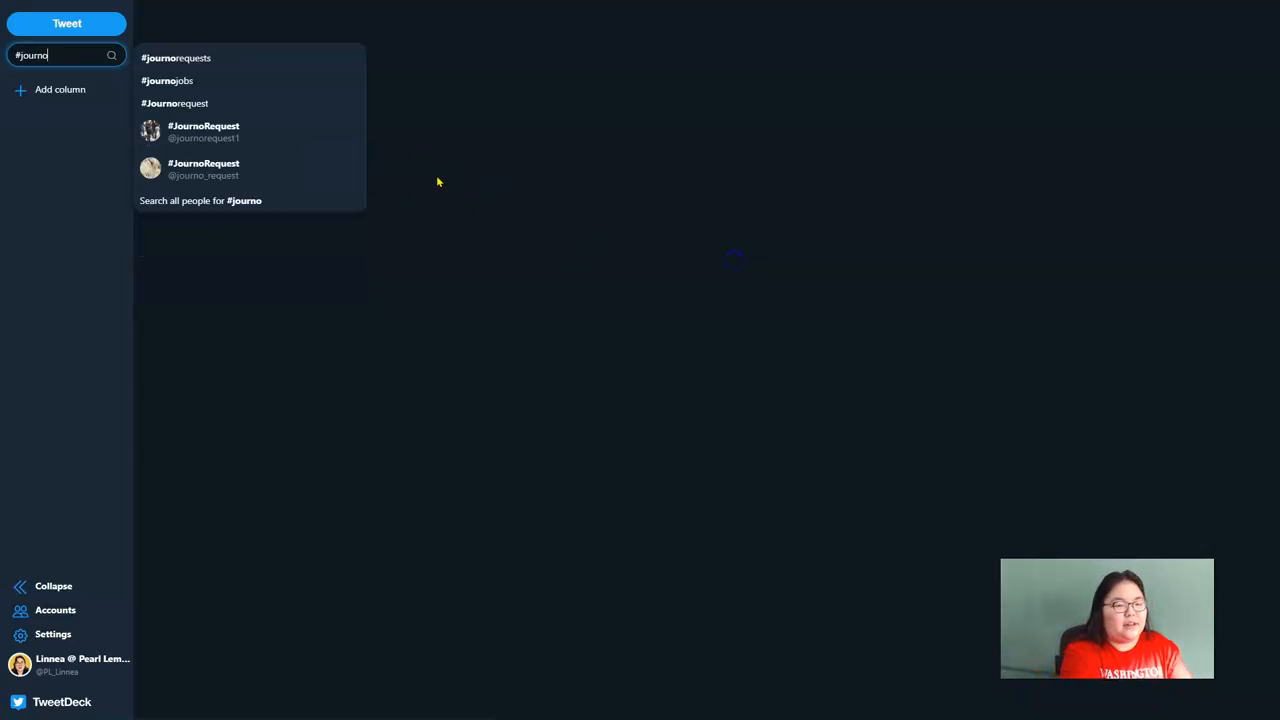
pyautogui.write('request')
pyautogui.press('Return')
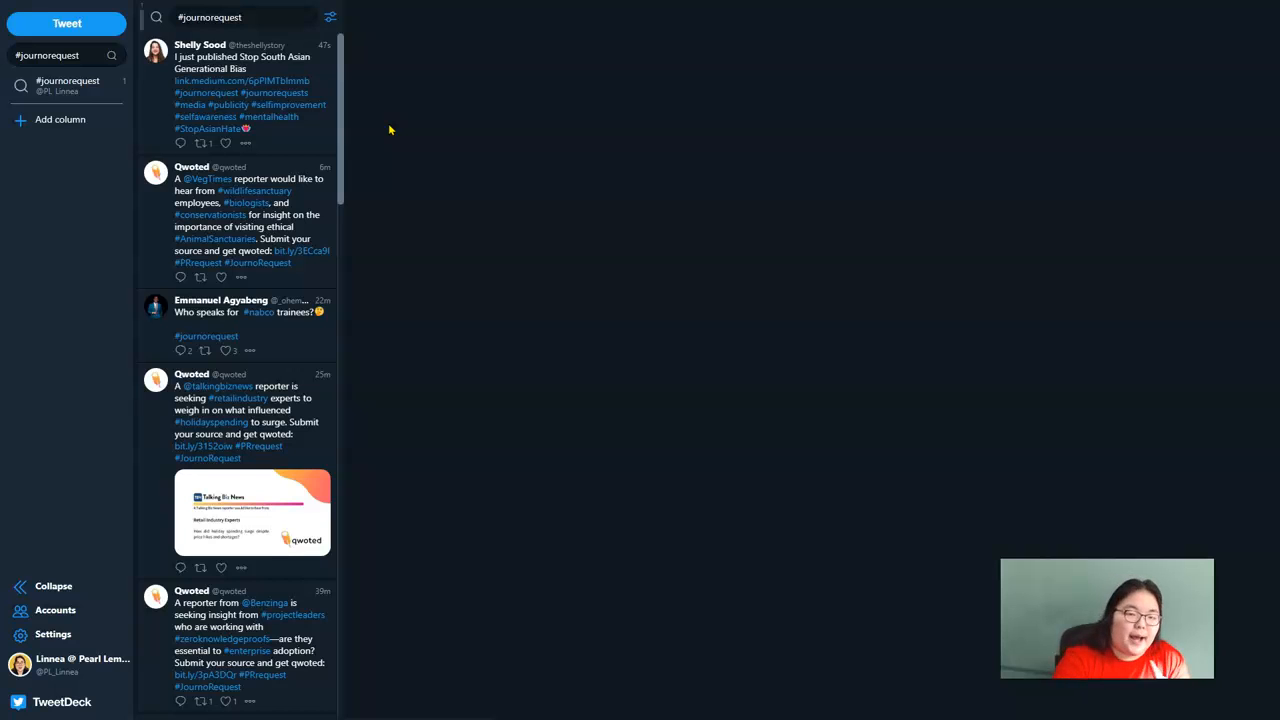
# Set the #journorequest column's tweet content filter to exclude retweets
pyautogui.click(330, 18)
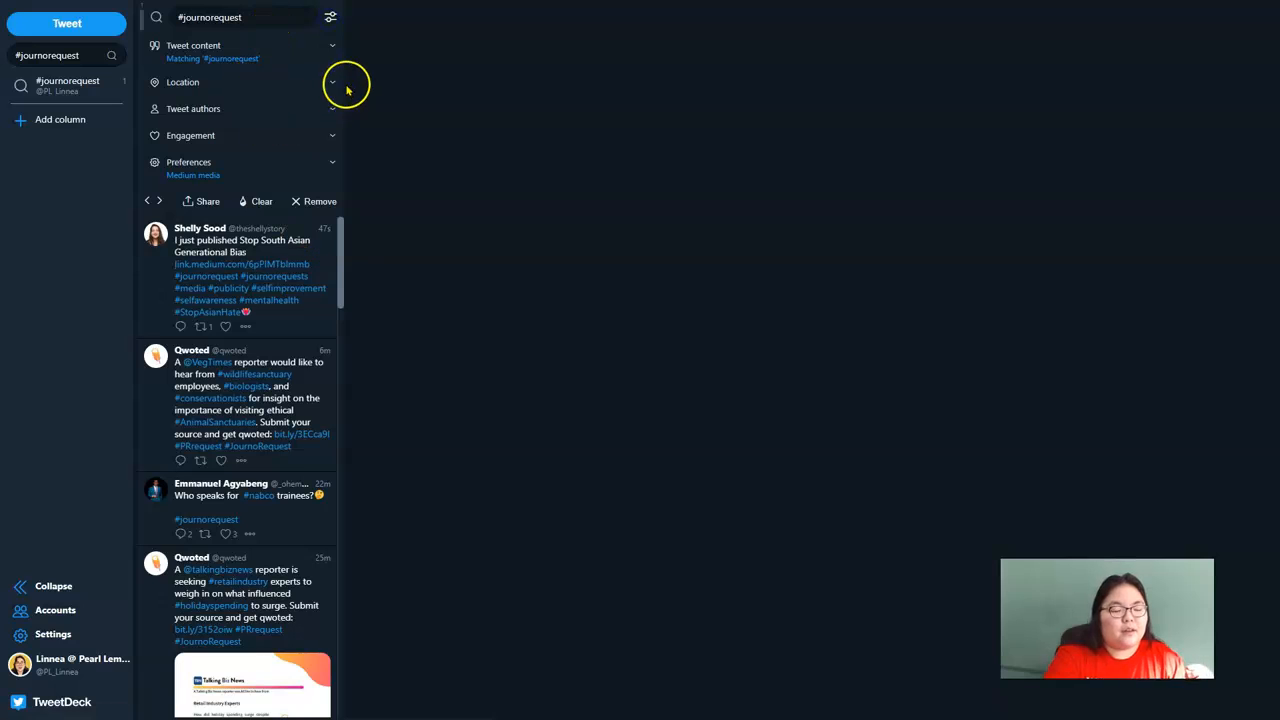
pyautogui.click(320, 52)
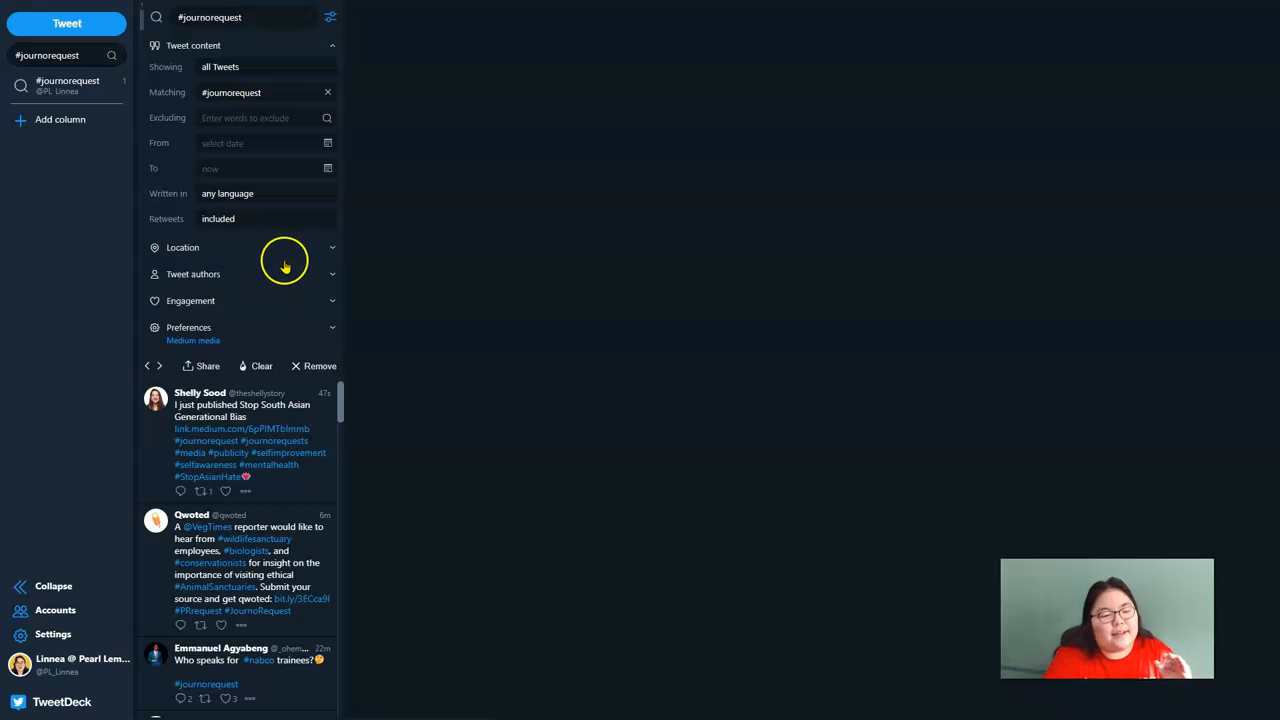
pyautogui.click(246, 226)
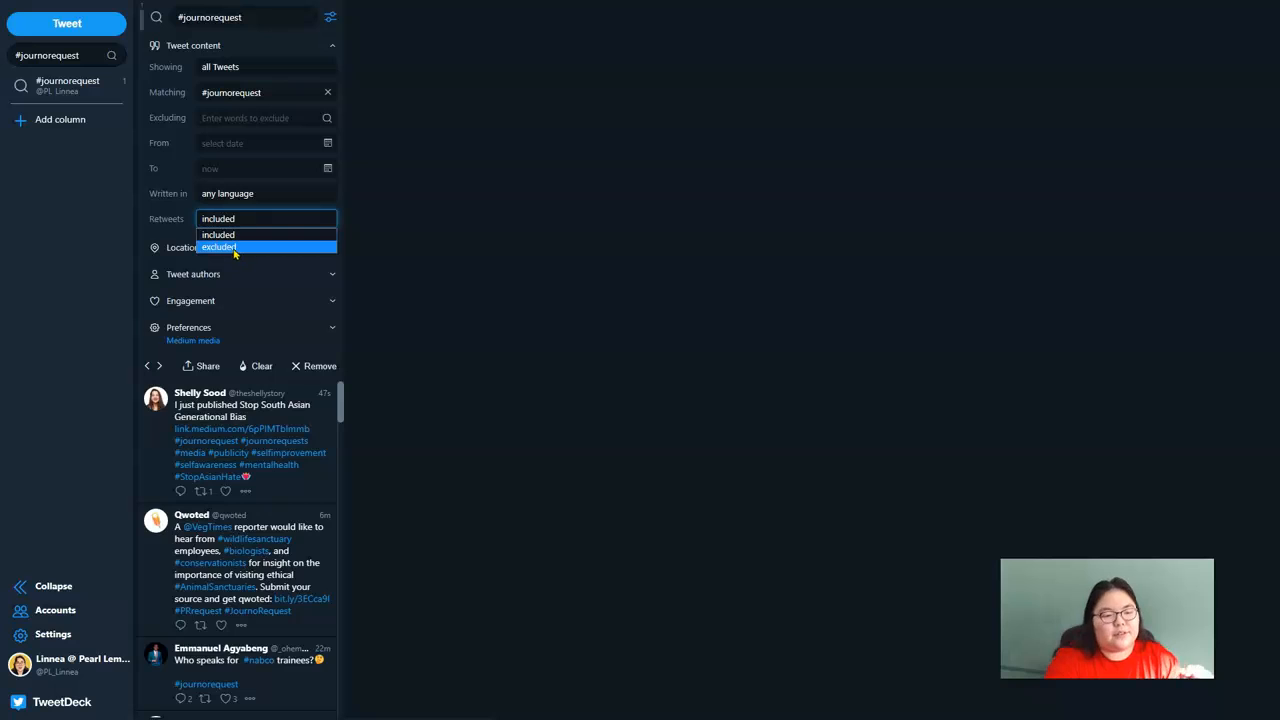
pyautogui.click(235, 250)
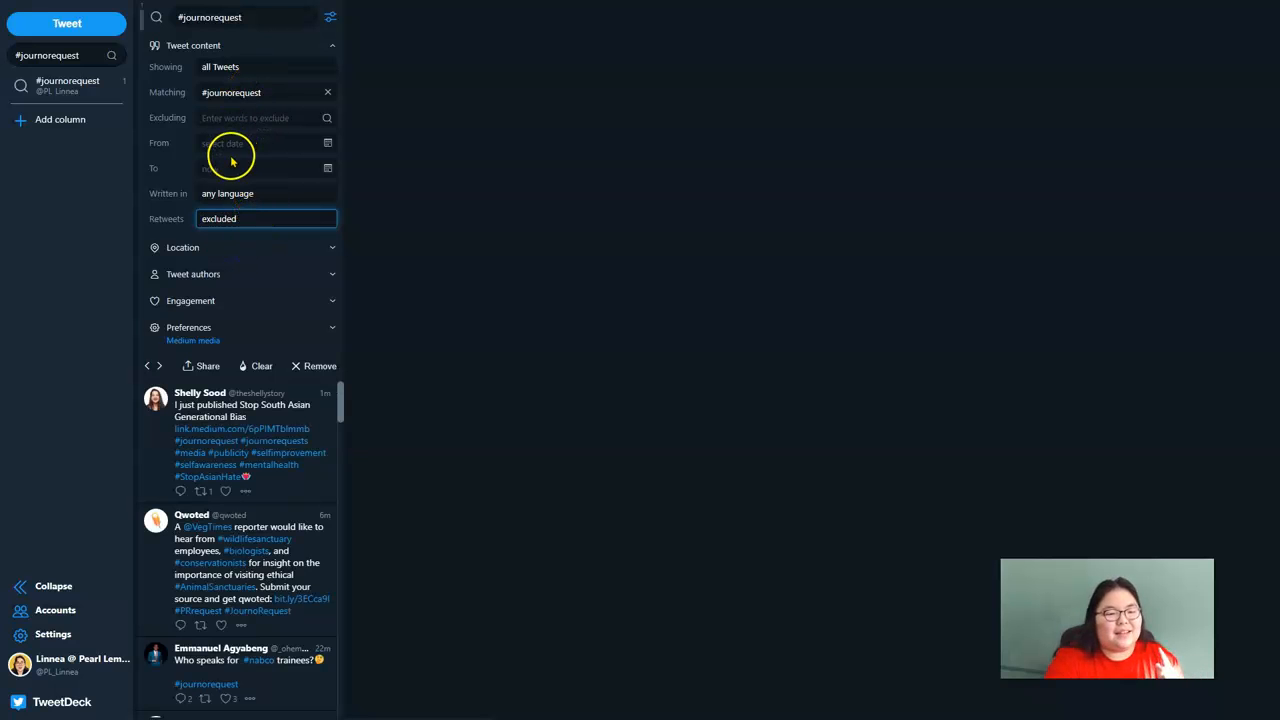
# Limit the tweet authors in the #journorequest column to verified users
pyautogui.click(210, 275)
pyautogui.click(231, 135)
pyautogui.click(227, 184)
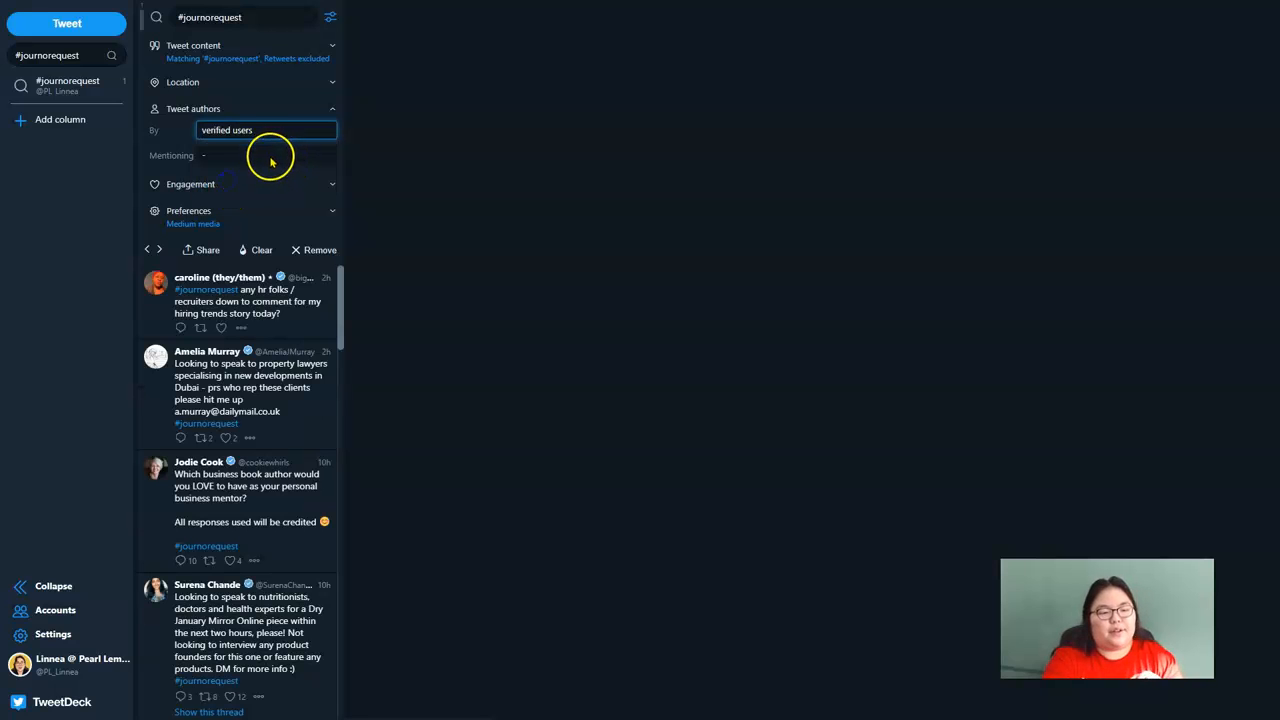
pyautogui.click(260, 108)
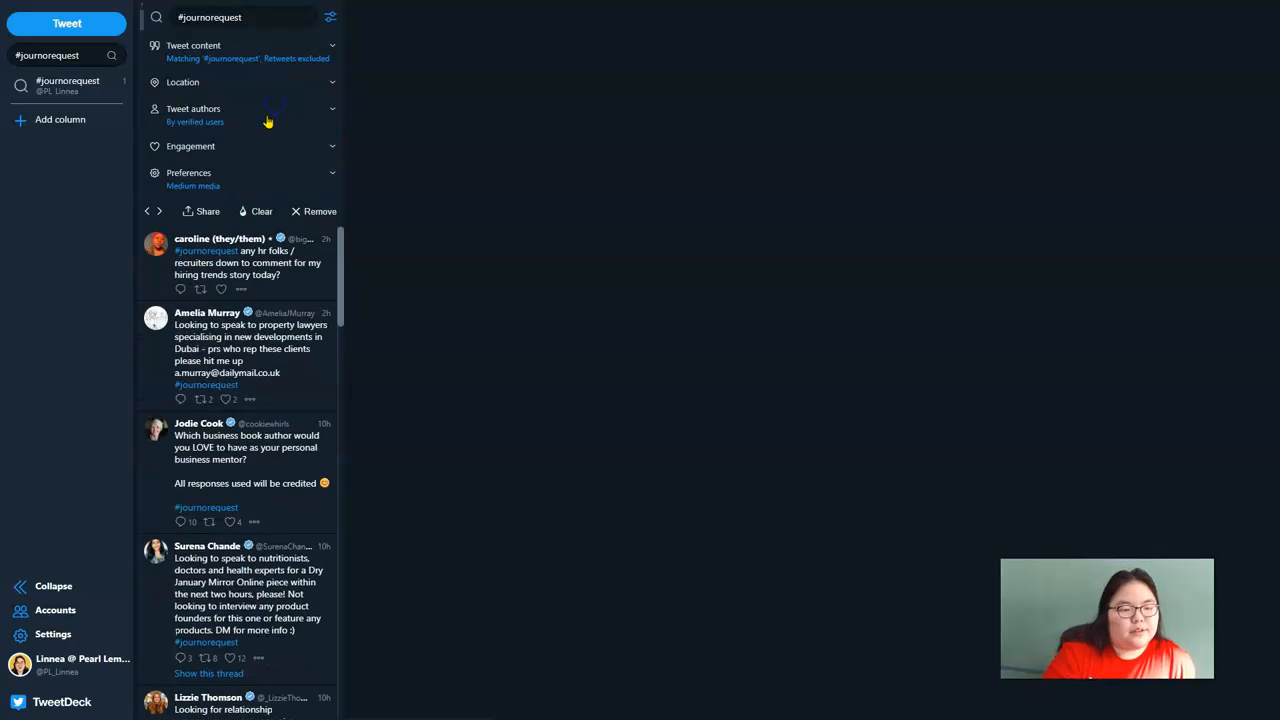
# Try engagement minimums of 1 retweet and 1 like on the #journorequest column, and reset the filter
pyautogui.click(224, 150)
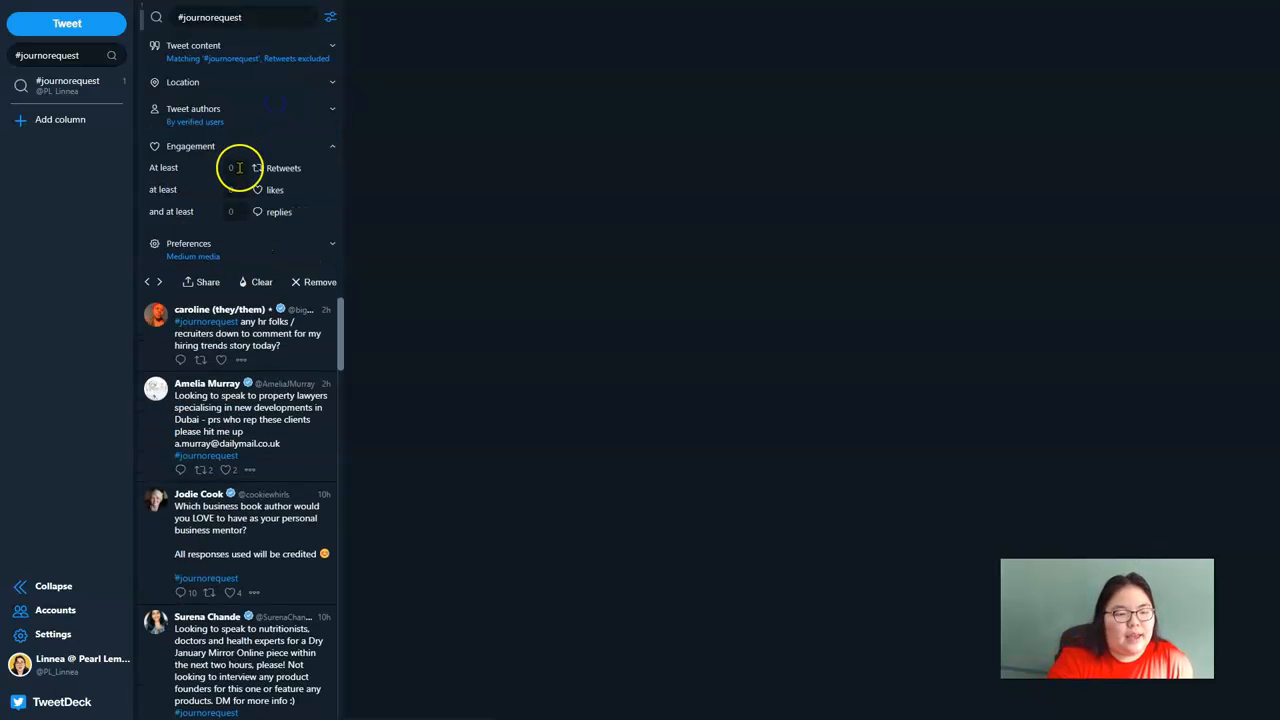
pyautogui.click(342, 196)
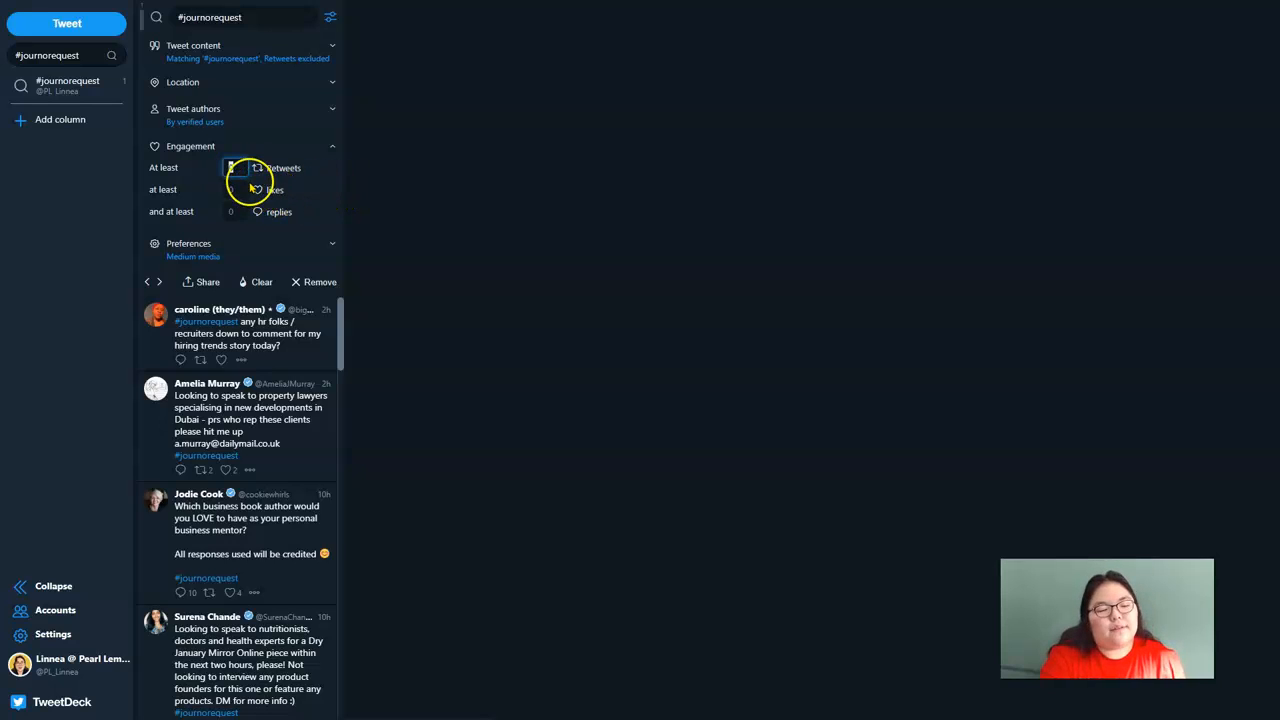
pyautogui.click(236, 189)
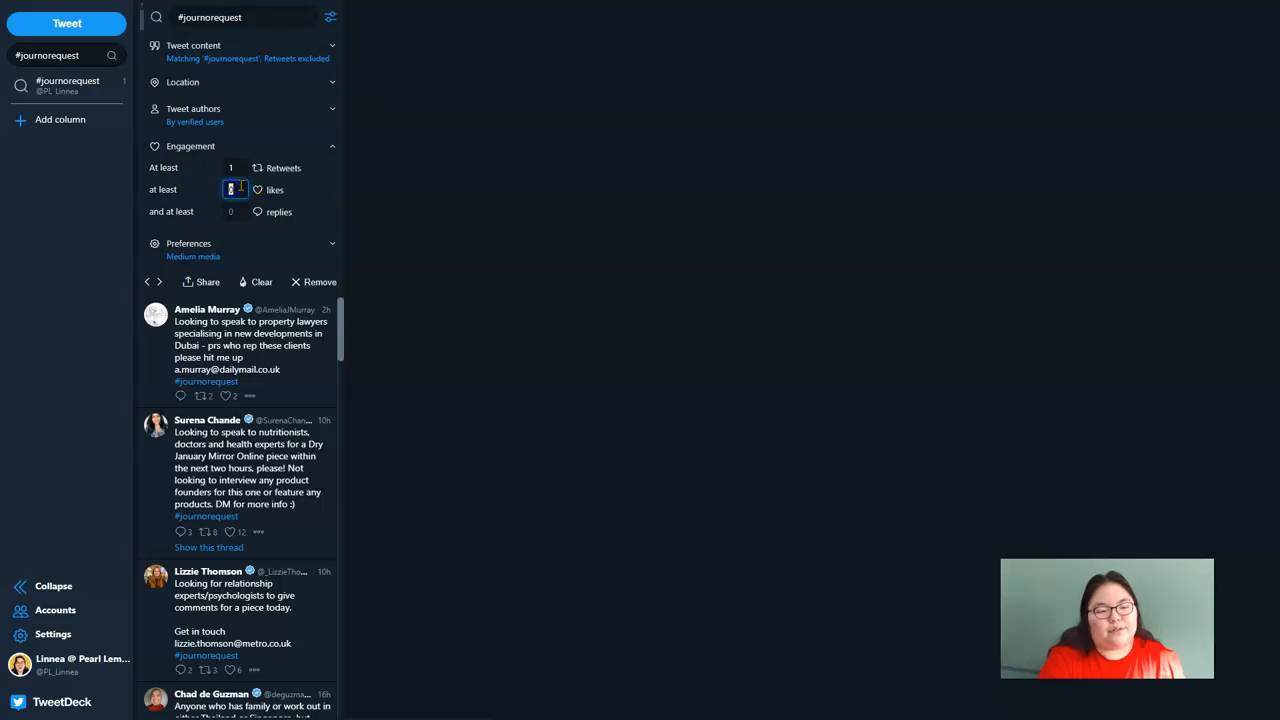
pyautogui.write('1')
pyautogui.click(231, 210)
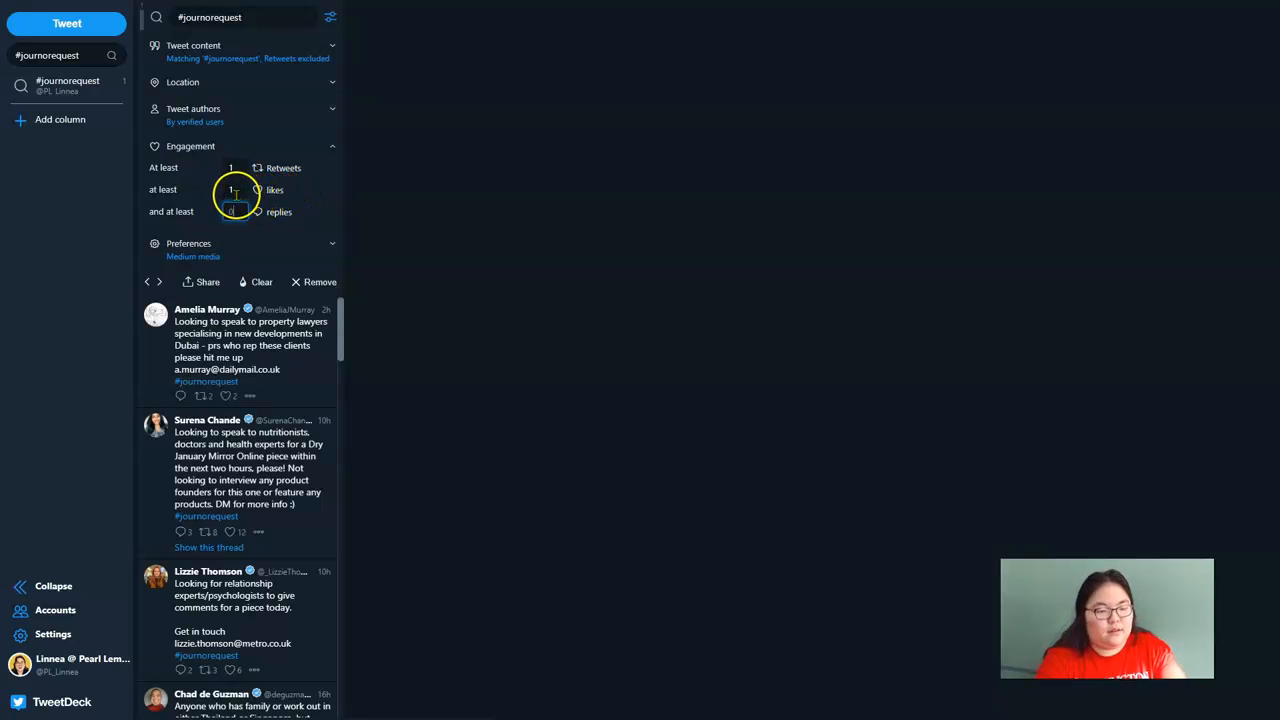
pyautogui.click(233, 168)
pyautogui.press('BackSpace')
pyautogui.click(333, 152)
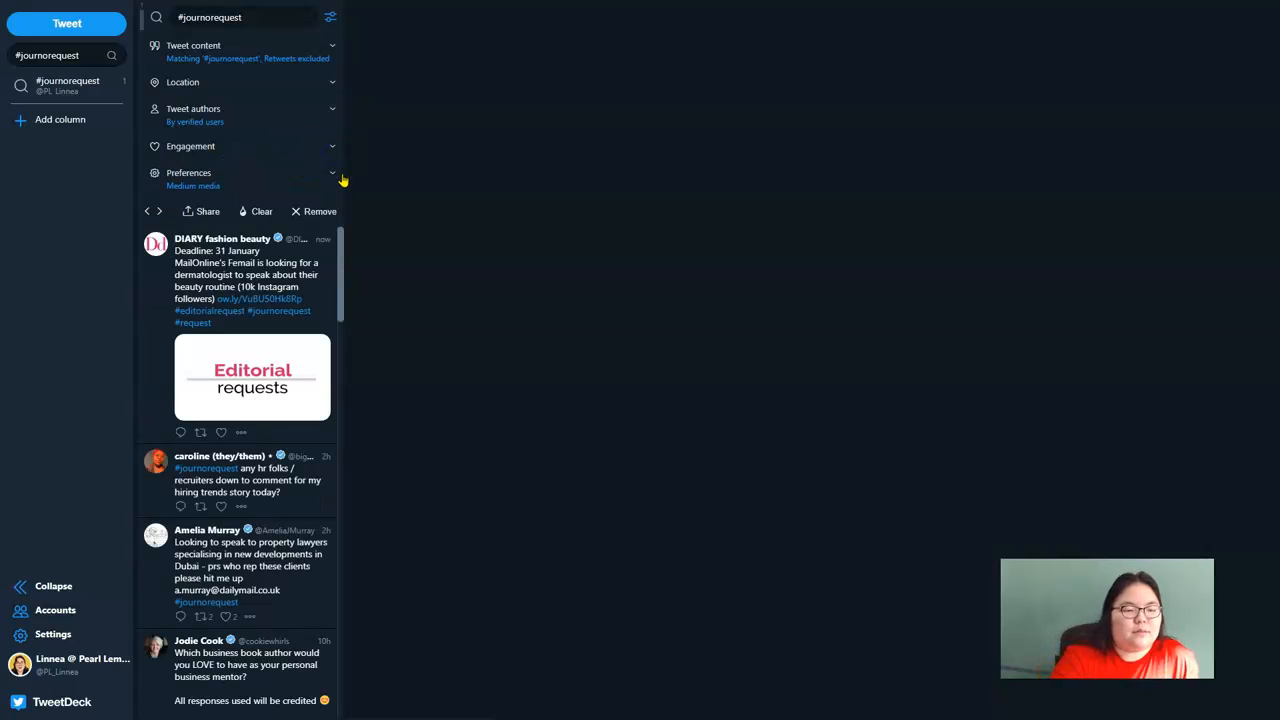
# Filter the #journorequest column to tweets geo-tagged near the United Kingdom within a 200km radius
pyautogui.click(331, 46)
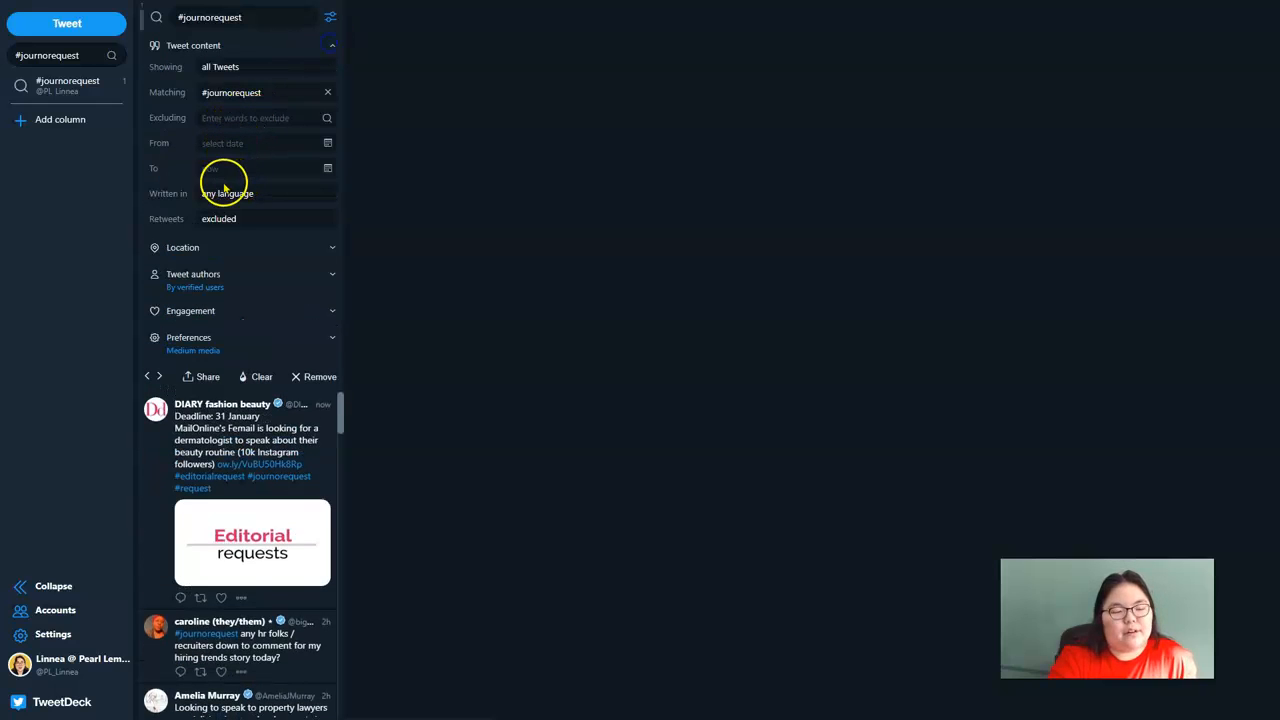
pyautogui.click(155, 248)
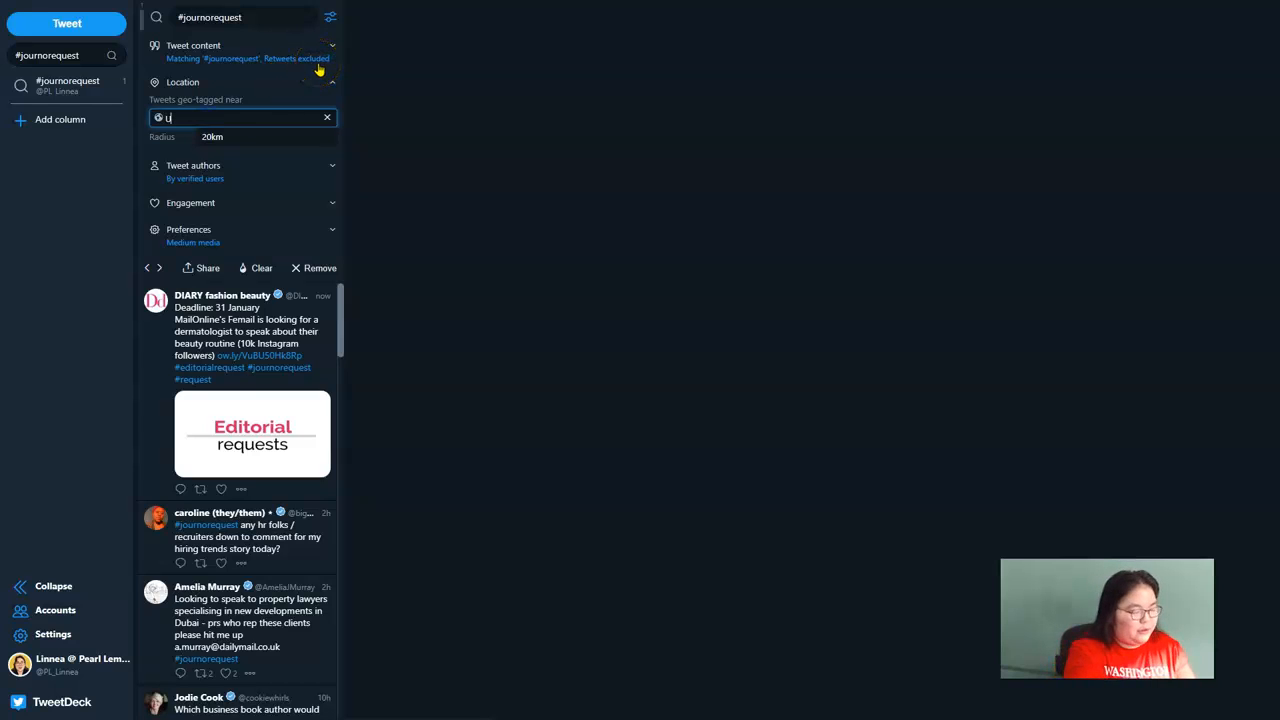
pyautogui.write('United Kingdom')
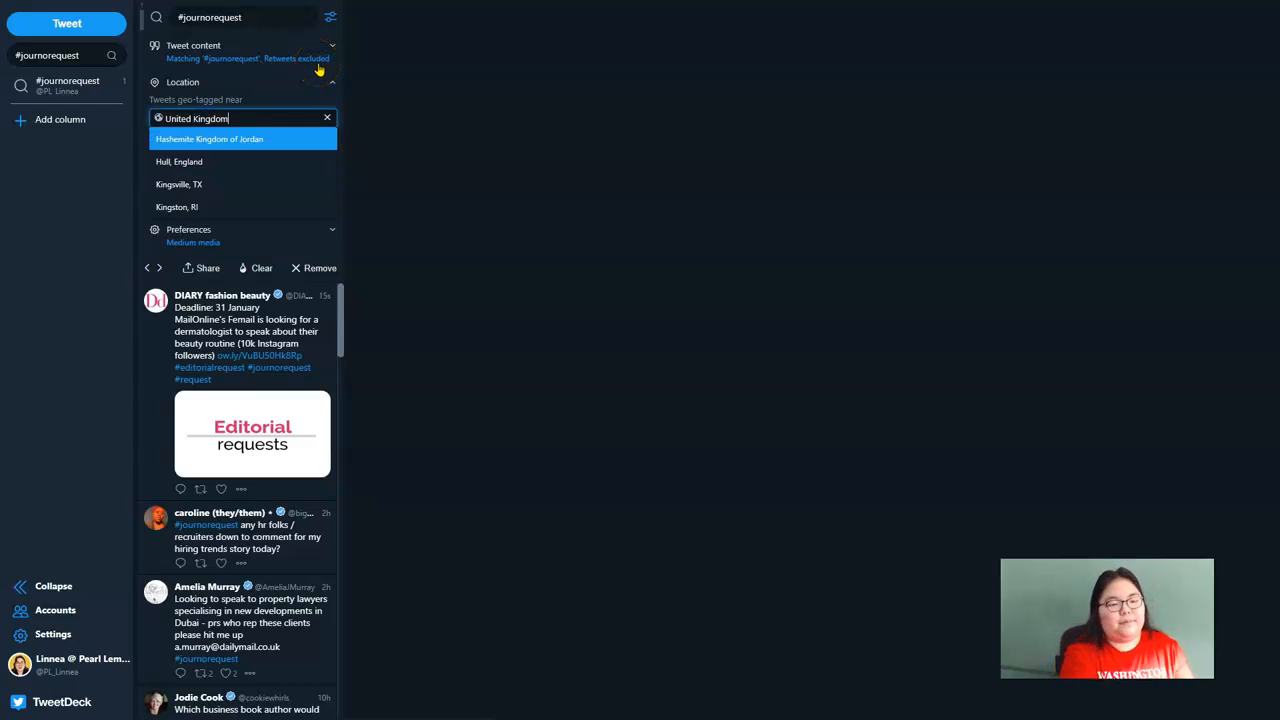
pyautogui.click(213, 182)
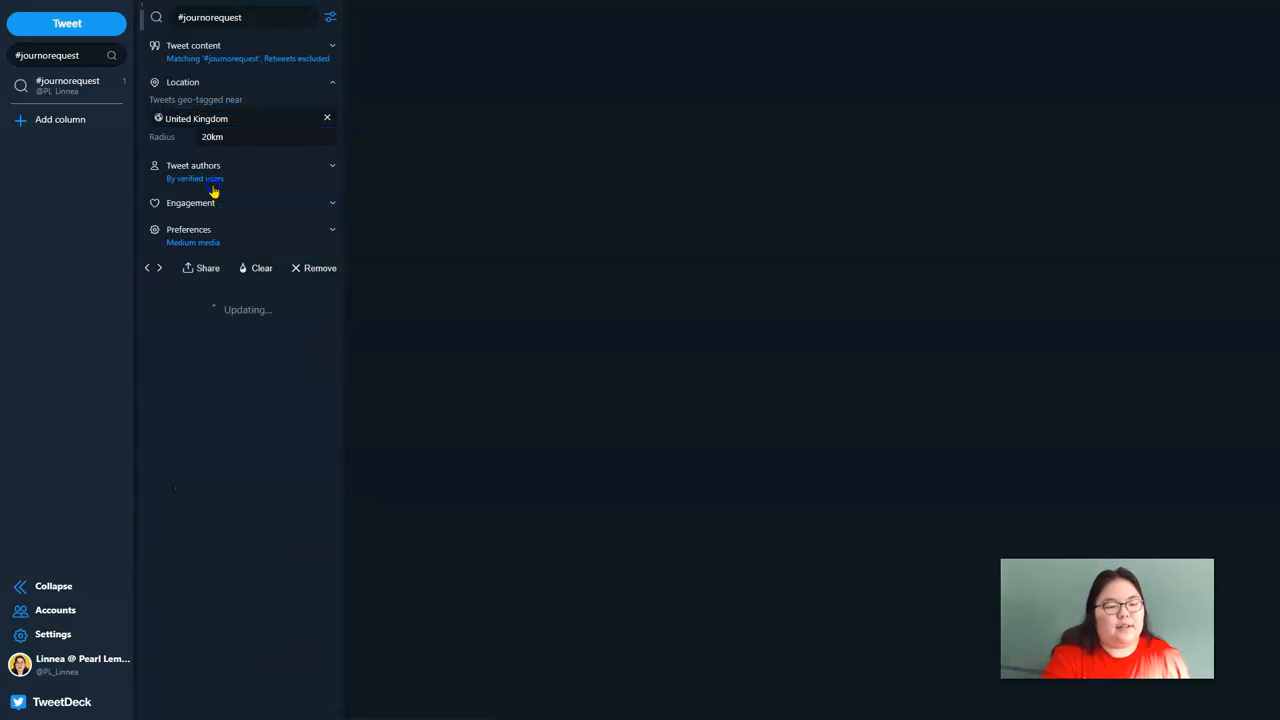
pyautogui.click(246, 140)
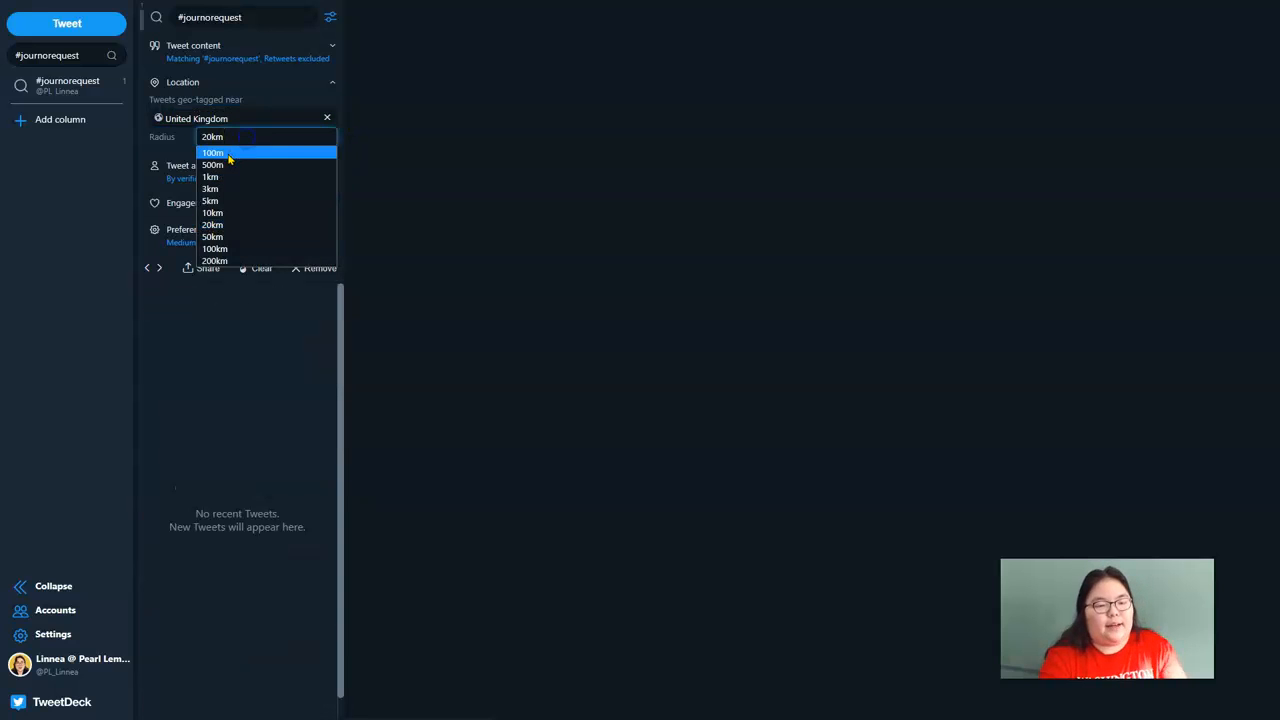
pyautogui.click(216, 261)
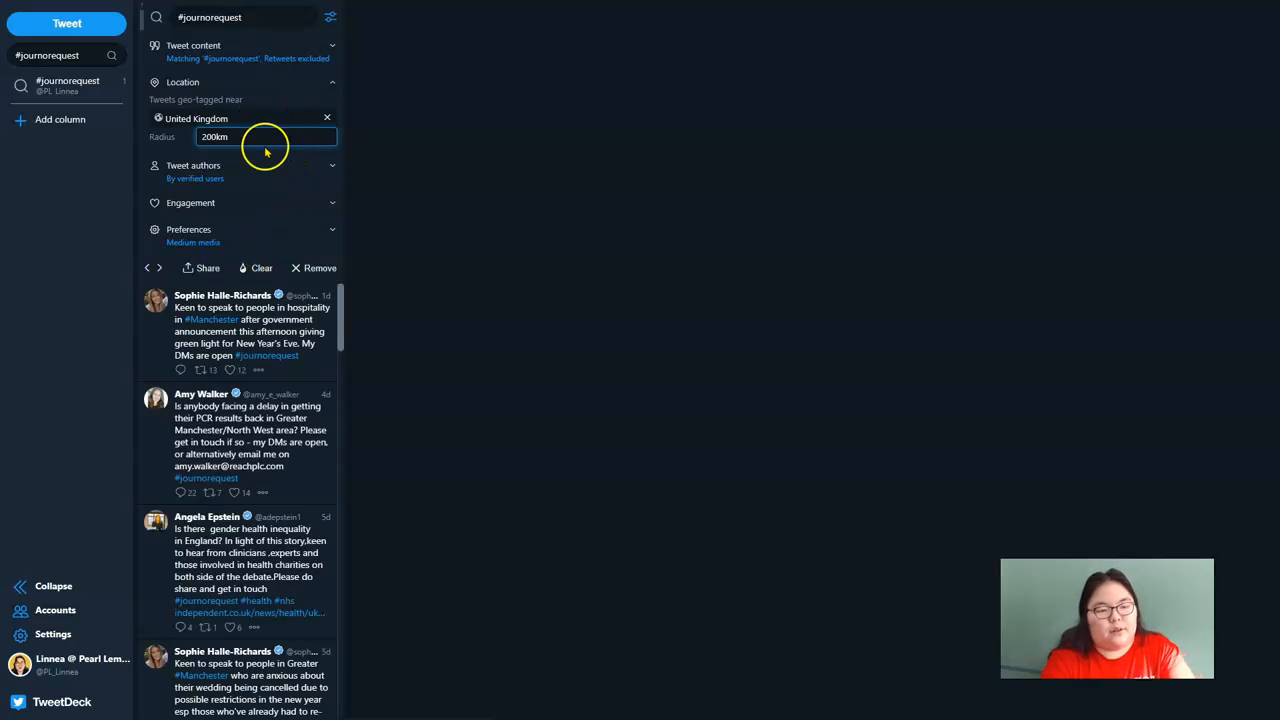
# Clear the location filter of the #journorequest column and collapse its location settings
pyautogui.click(258, 116)
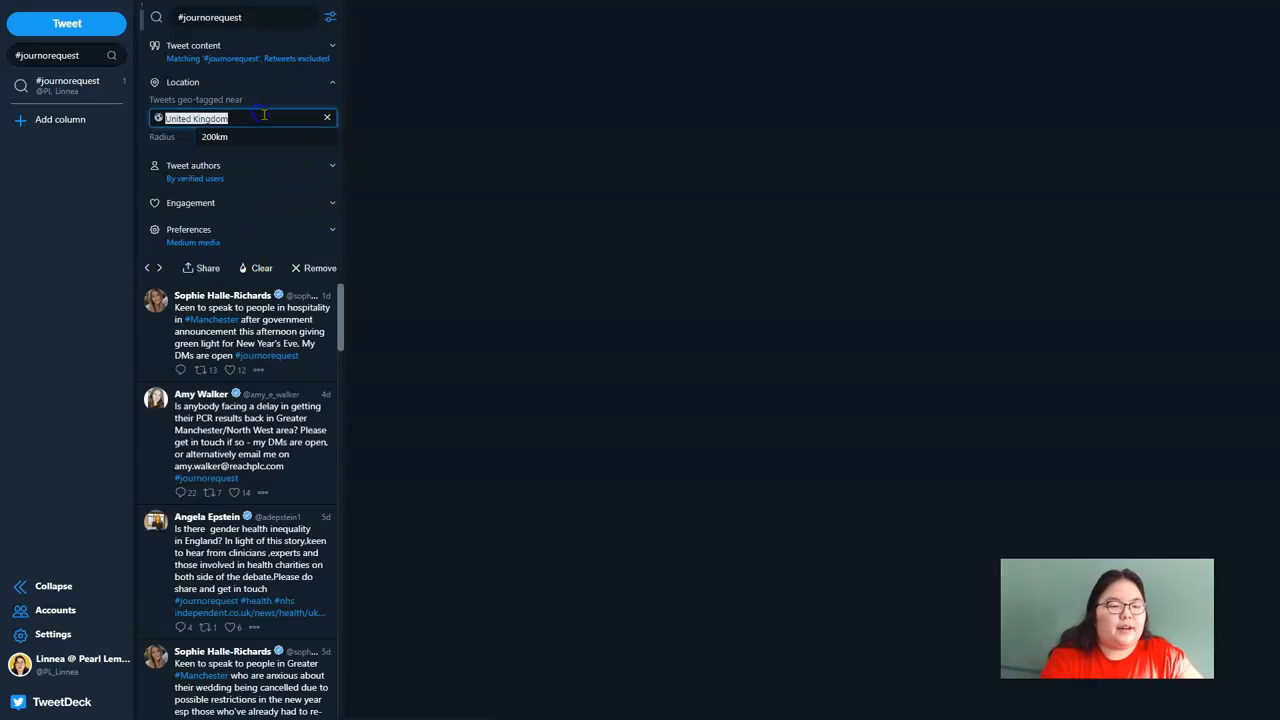
pyautogui.click(326, 116)
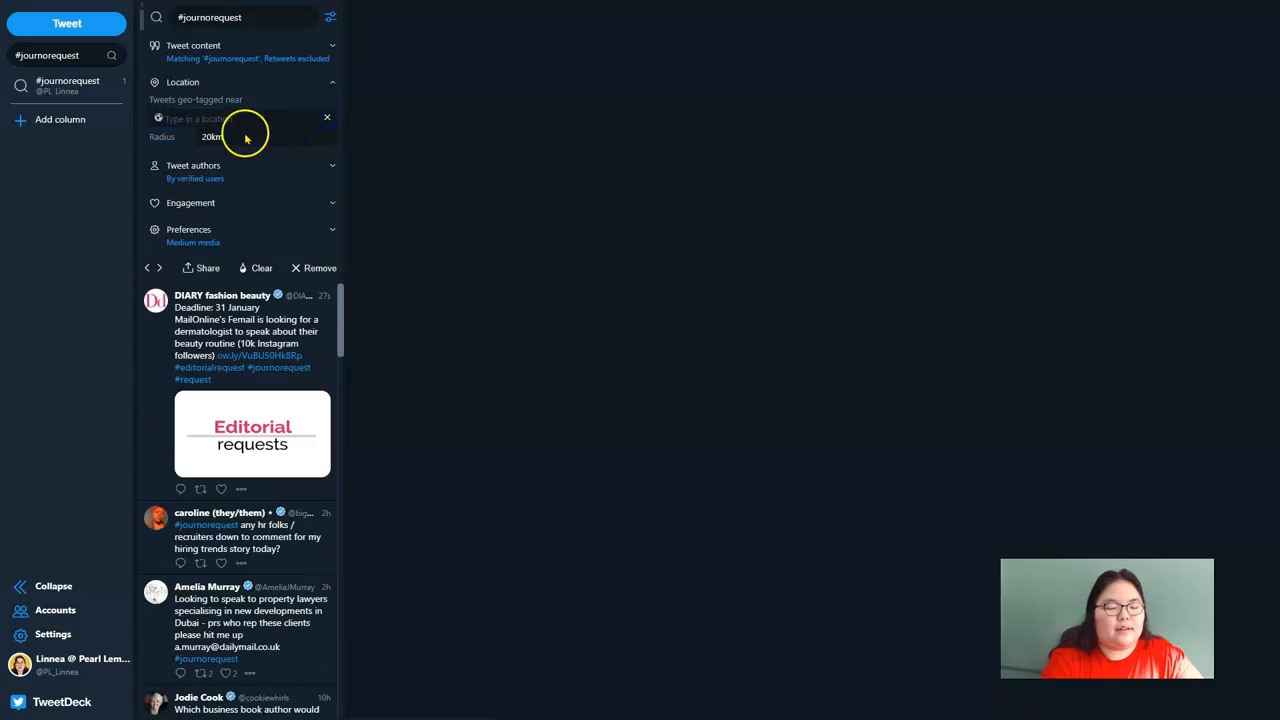
pyautogui.click(332, 88)
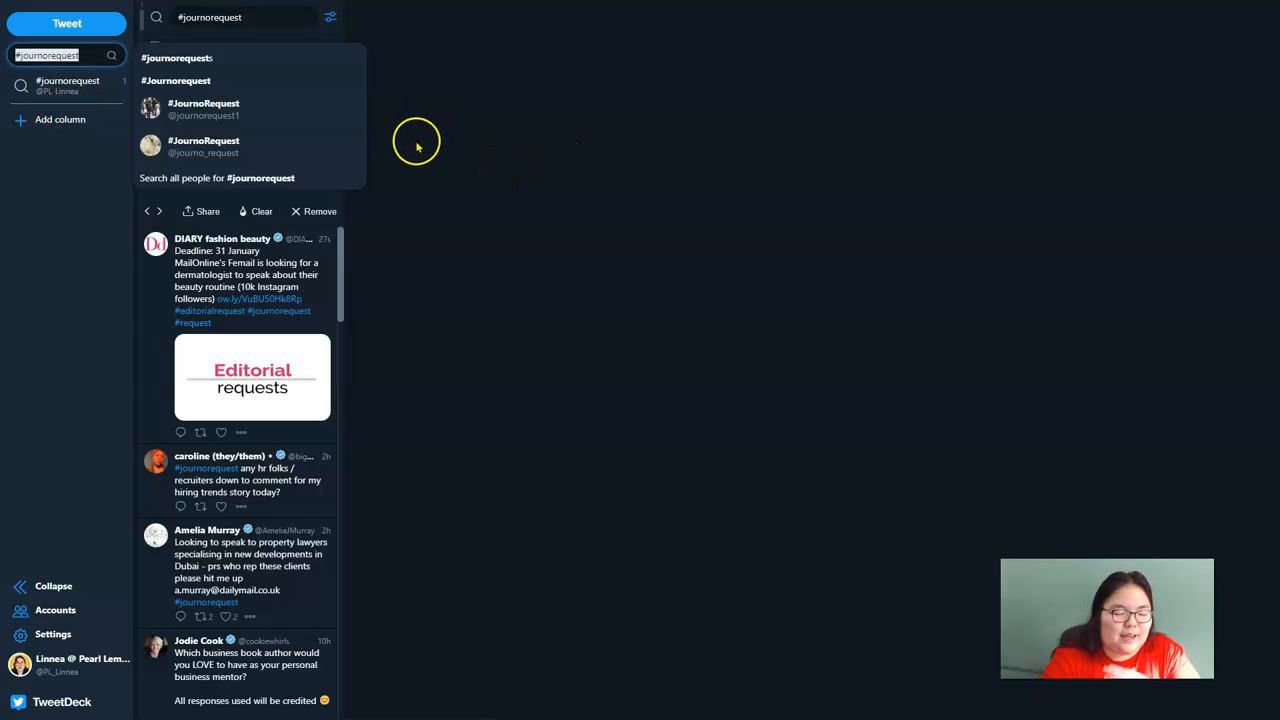
# Add a second search column for the hashtag #prrequest
pyautogui.click(55, 175)
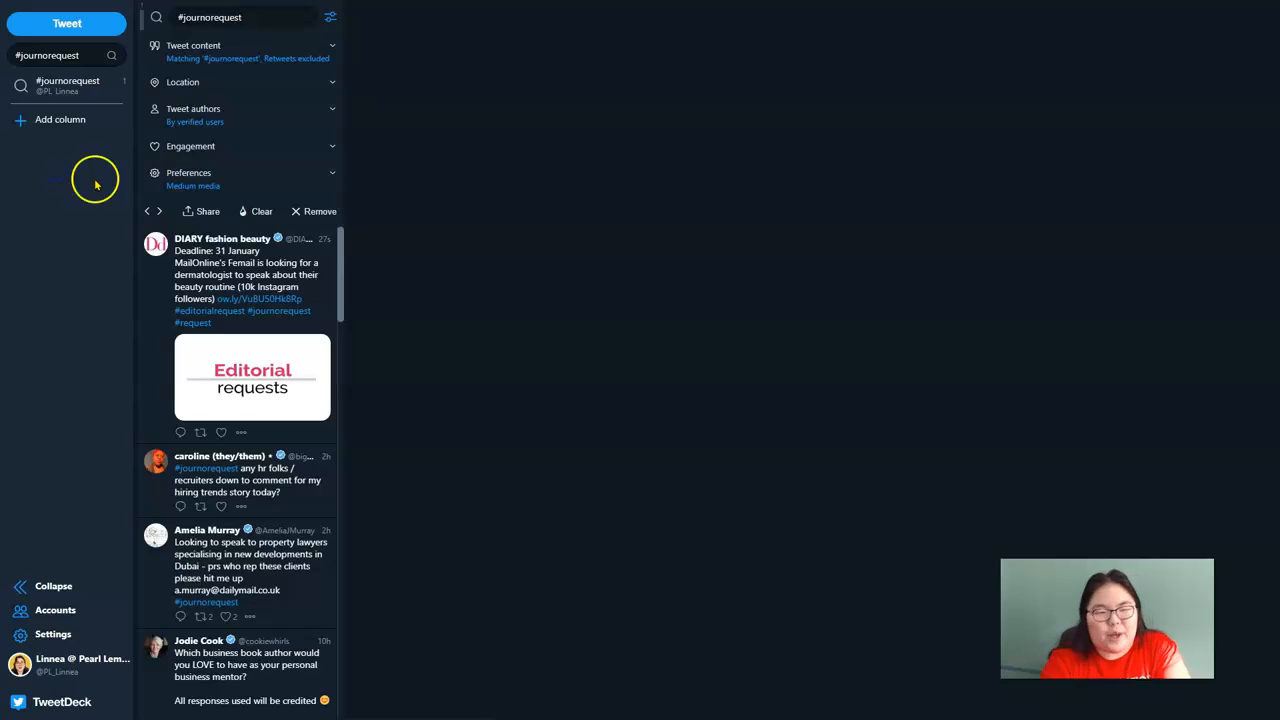
pyautogui.click(65, 121)
pyautogui.click(757, 249)
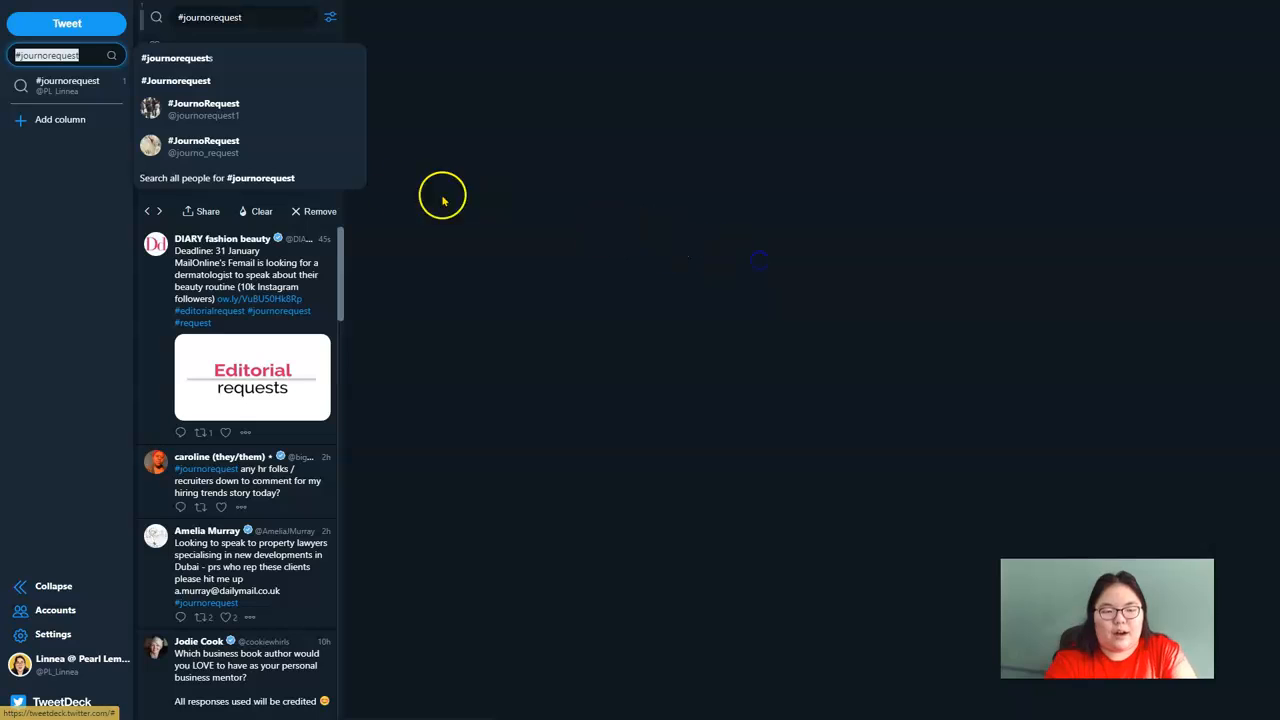
pyautogui.write('#ppr')
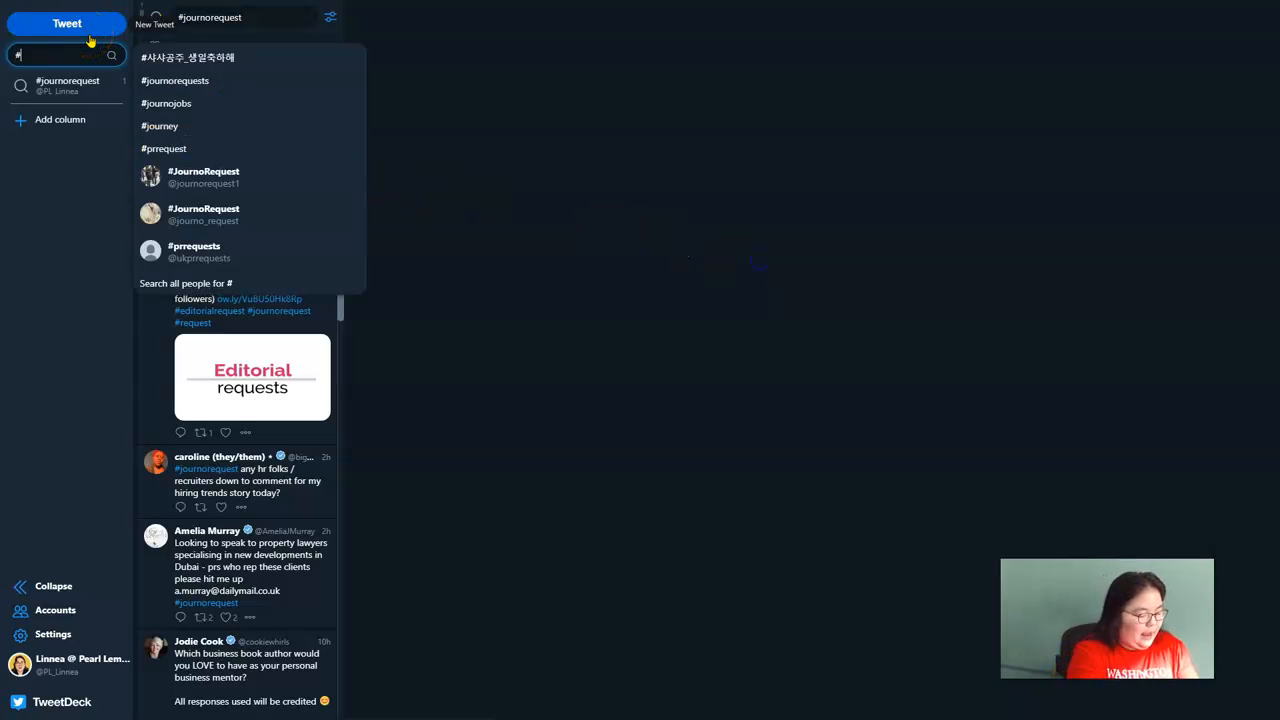
pyautogui.press('BackSpace')
pyautogui.press('BackSpace')
pyautogui.write('rre')
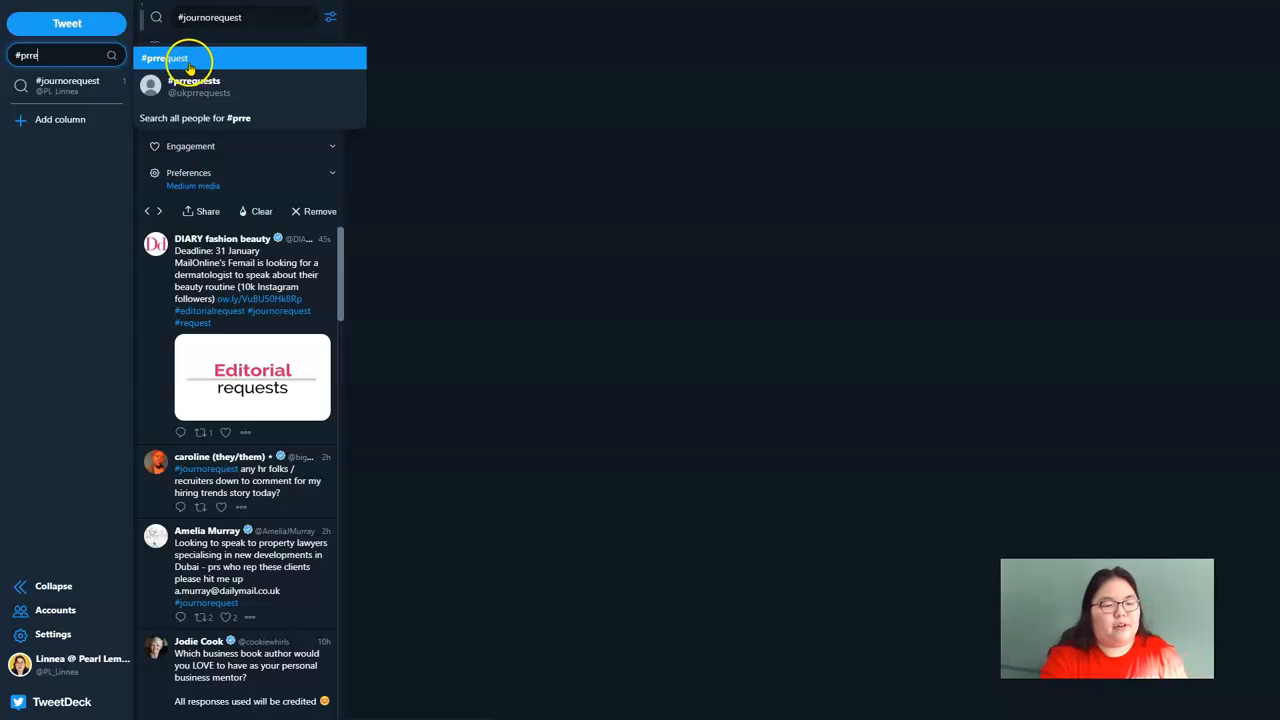
pyautogui.click(190, 58)
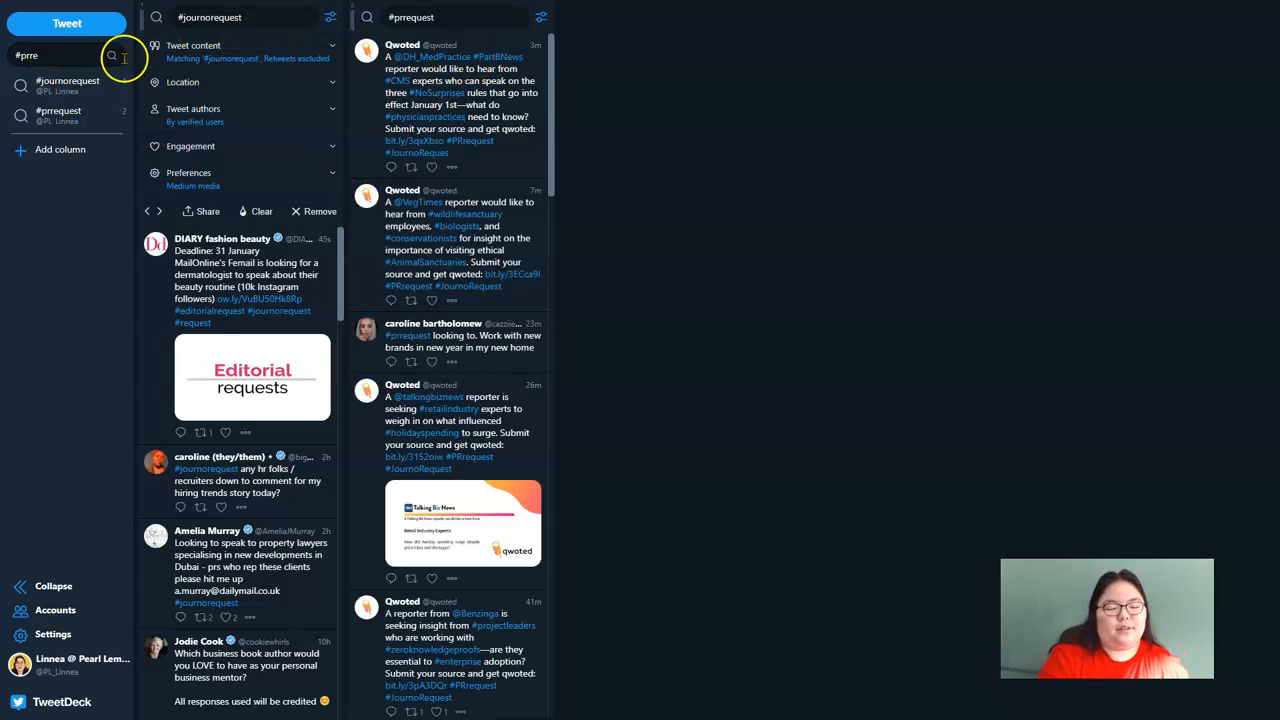
pyautogui.click(62, 48)
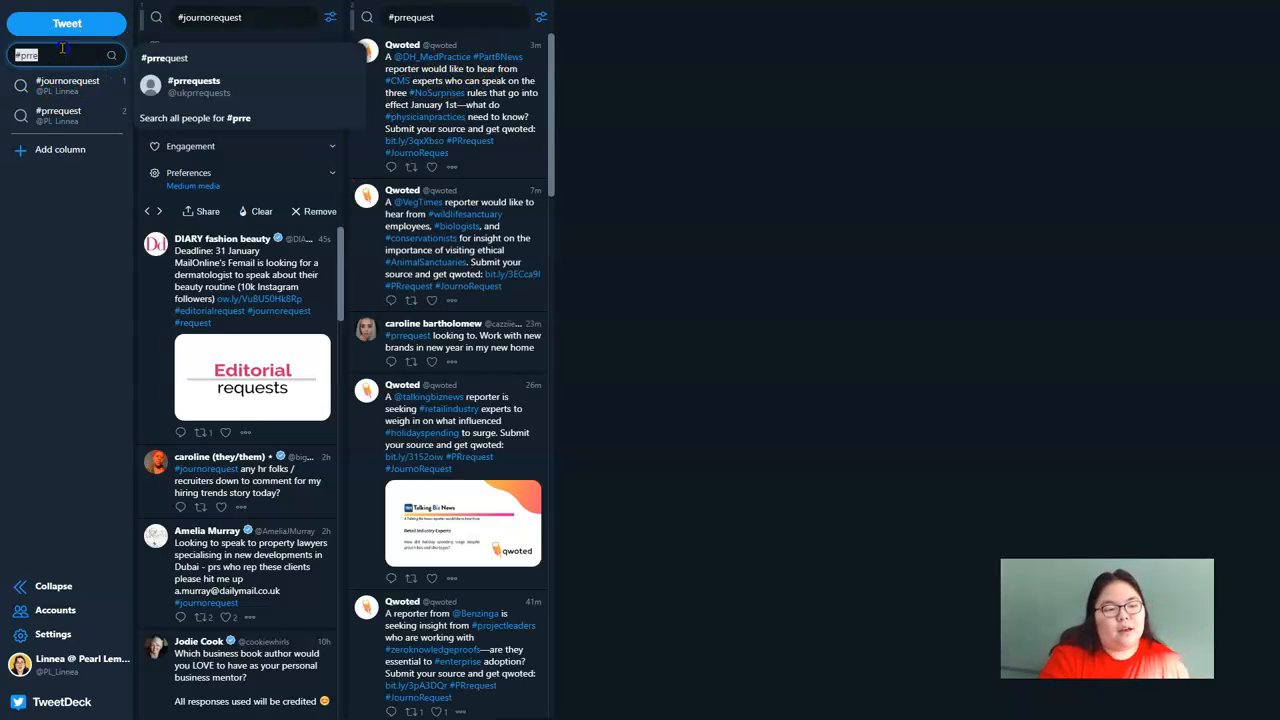
# Limit the tweet authors in the #prrequest column to verified users
pyautogui.click(541, 17)
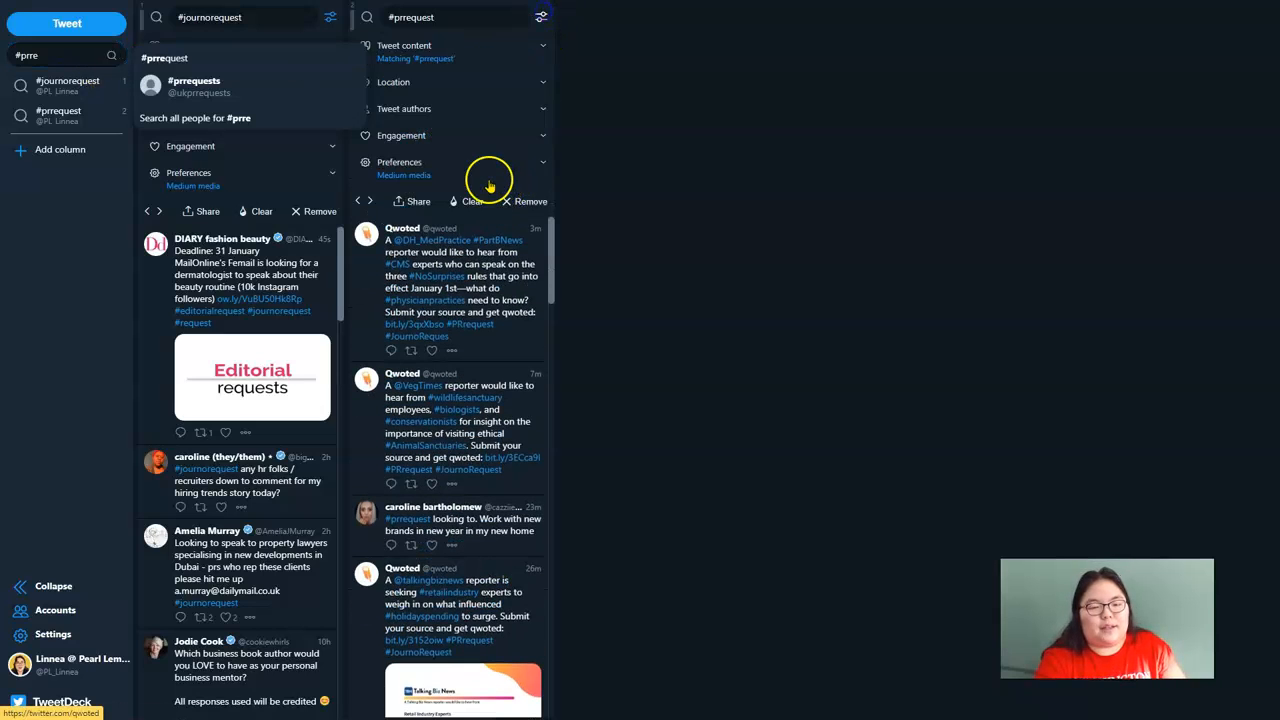
pyautogui.click(440, 110)
pyautogui.click(430, 131)
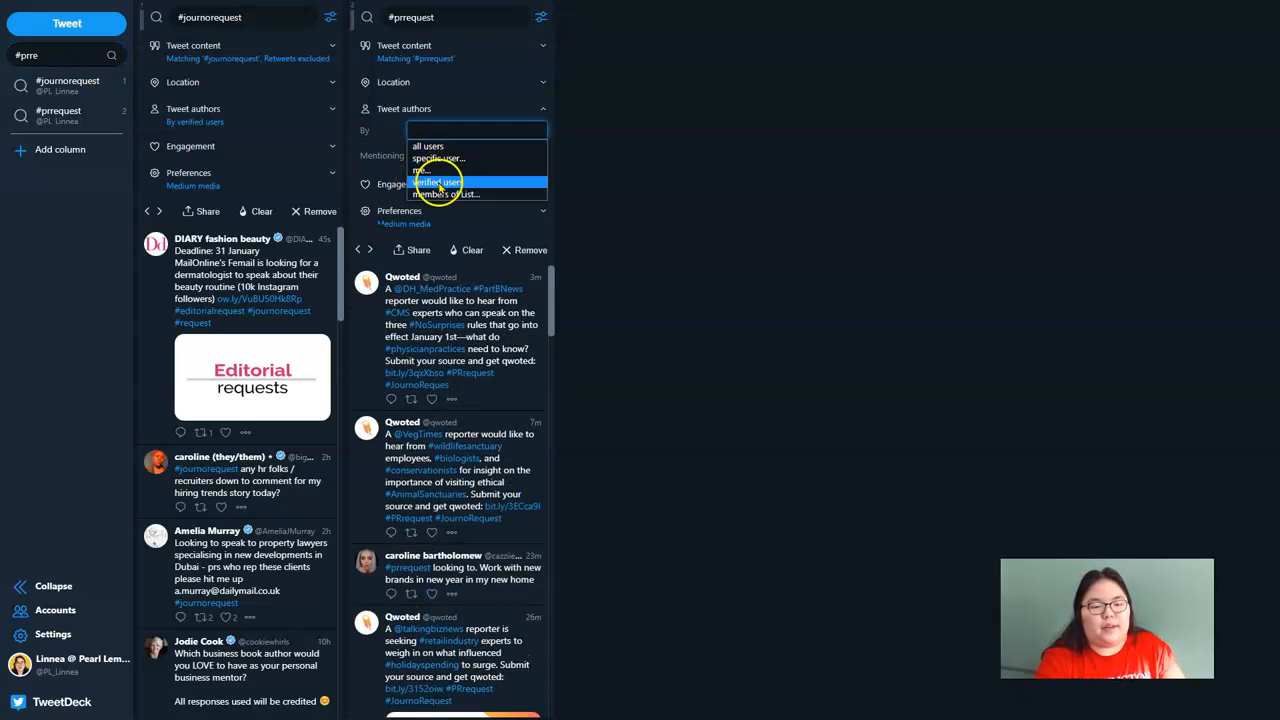
pyautogui.click(437, 182)
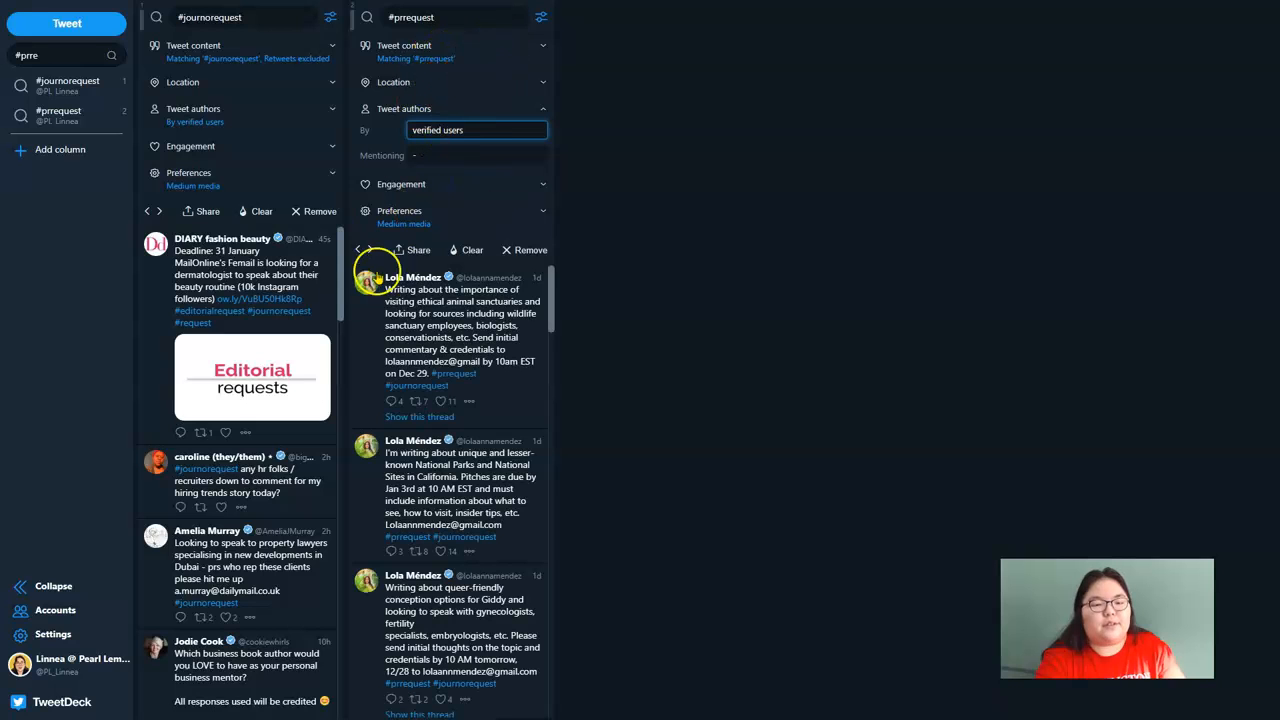
# Add a Mentions column for the signed-in account
pyautogui.click(47, 57)
pyautogui.click(63, 149)
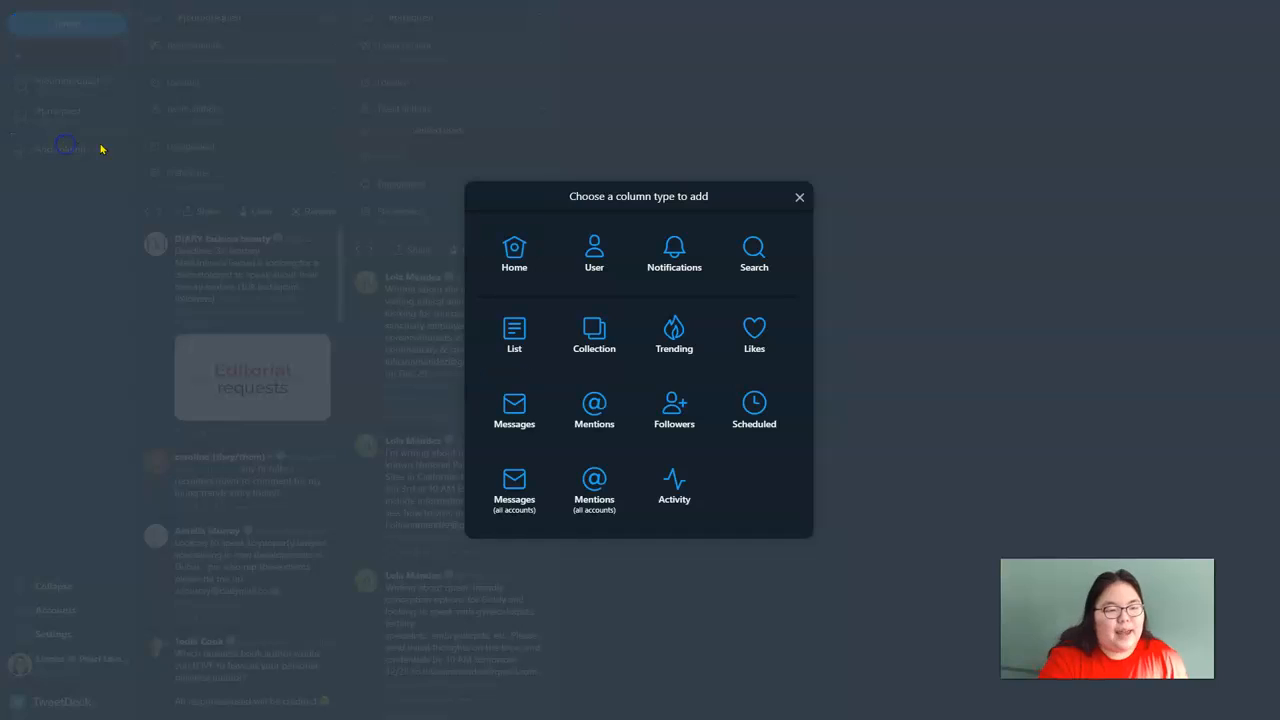
pyautogui.click(598, 418)
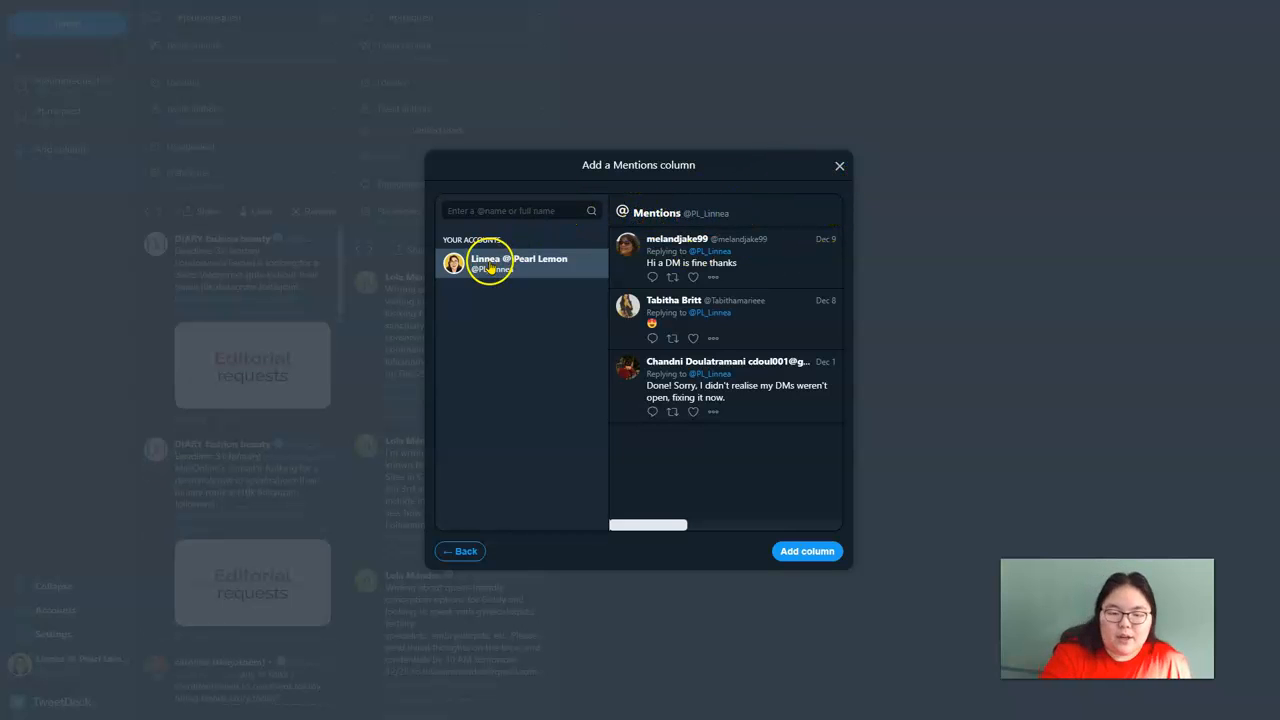
pyautogui.click(790, 550)
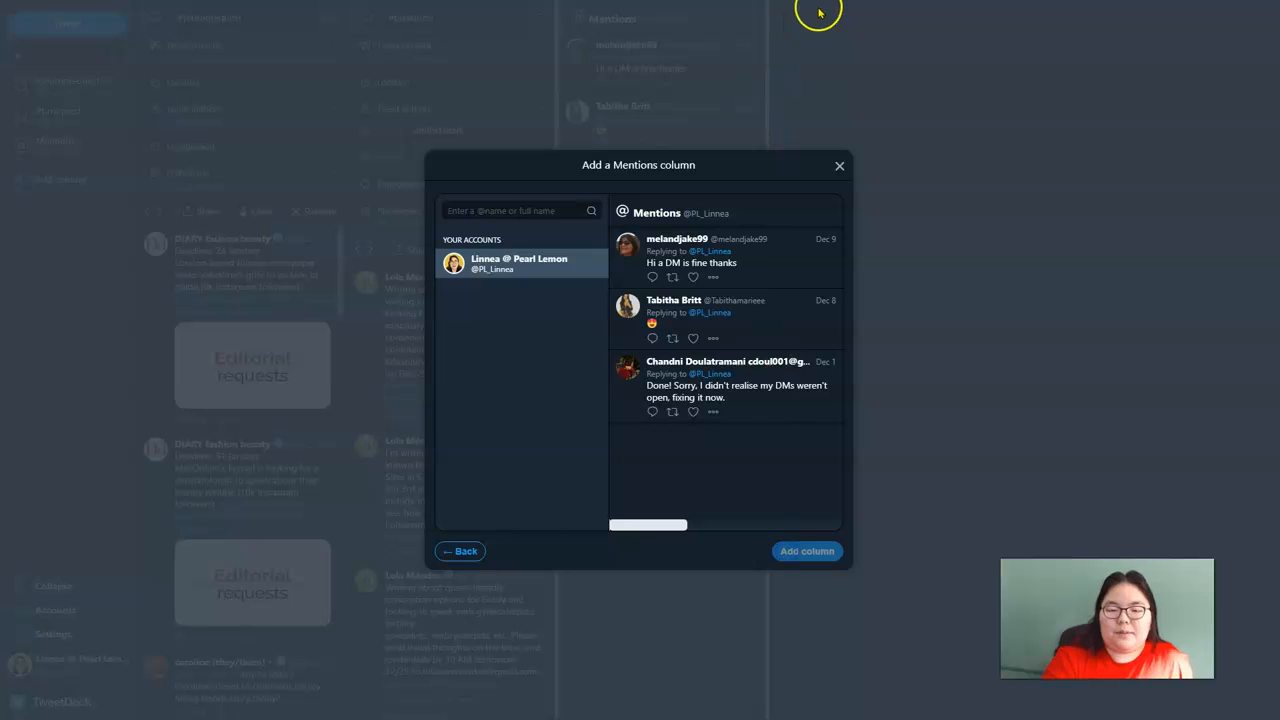
# Add a Mentions column that covers all accounts
pyautogui.click(810, 551)
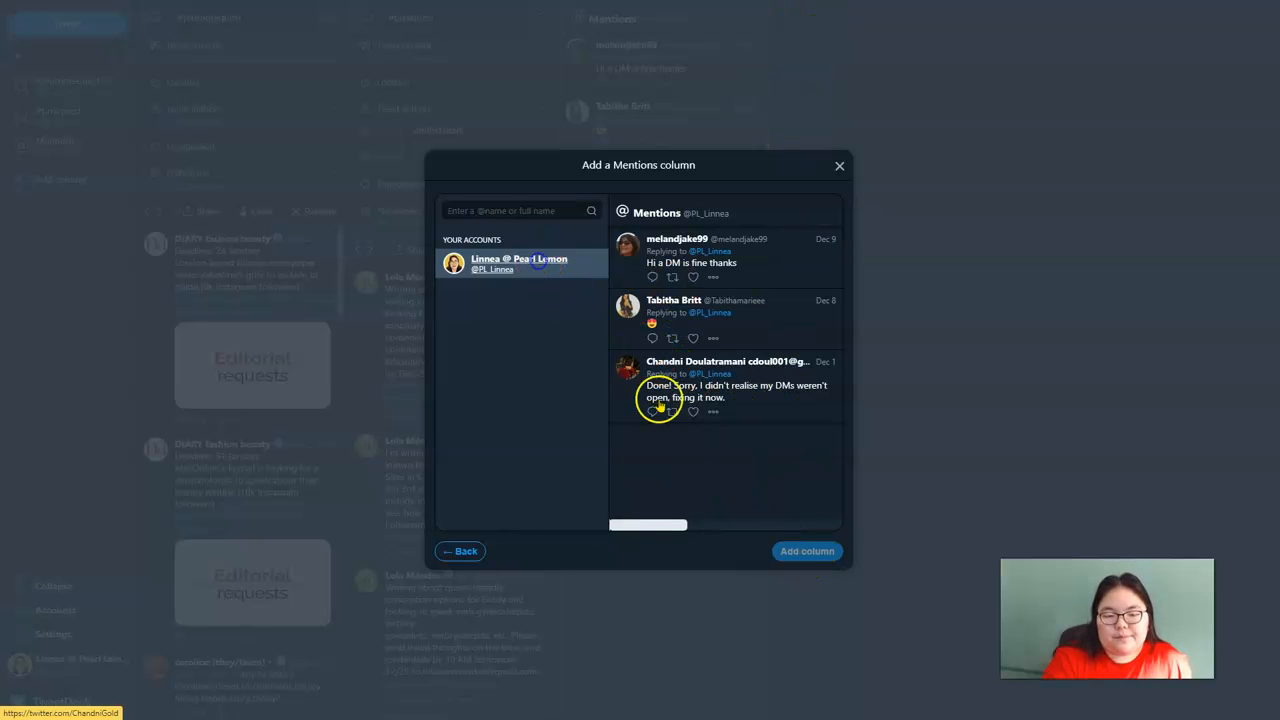
pyautogui.click(564, 266)
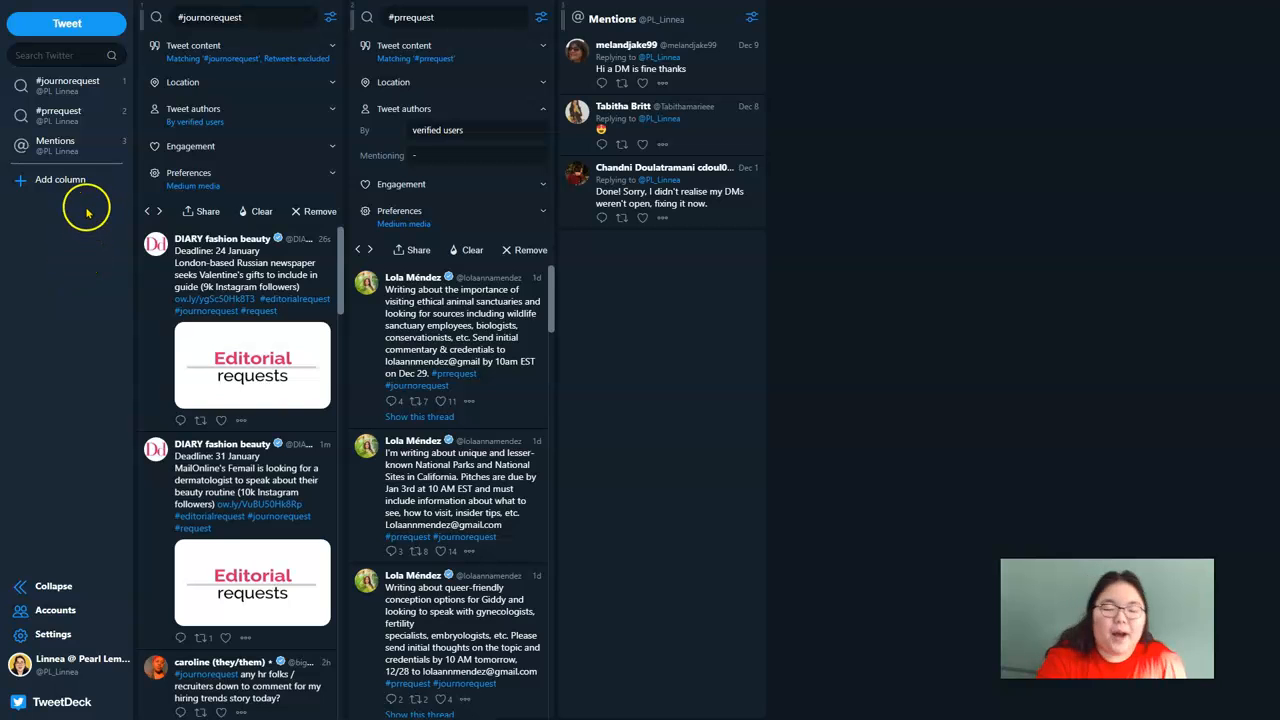
pyautogui.click(40, 183)
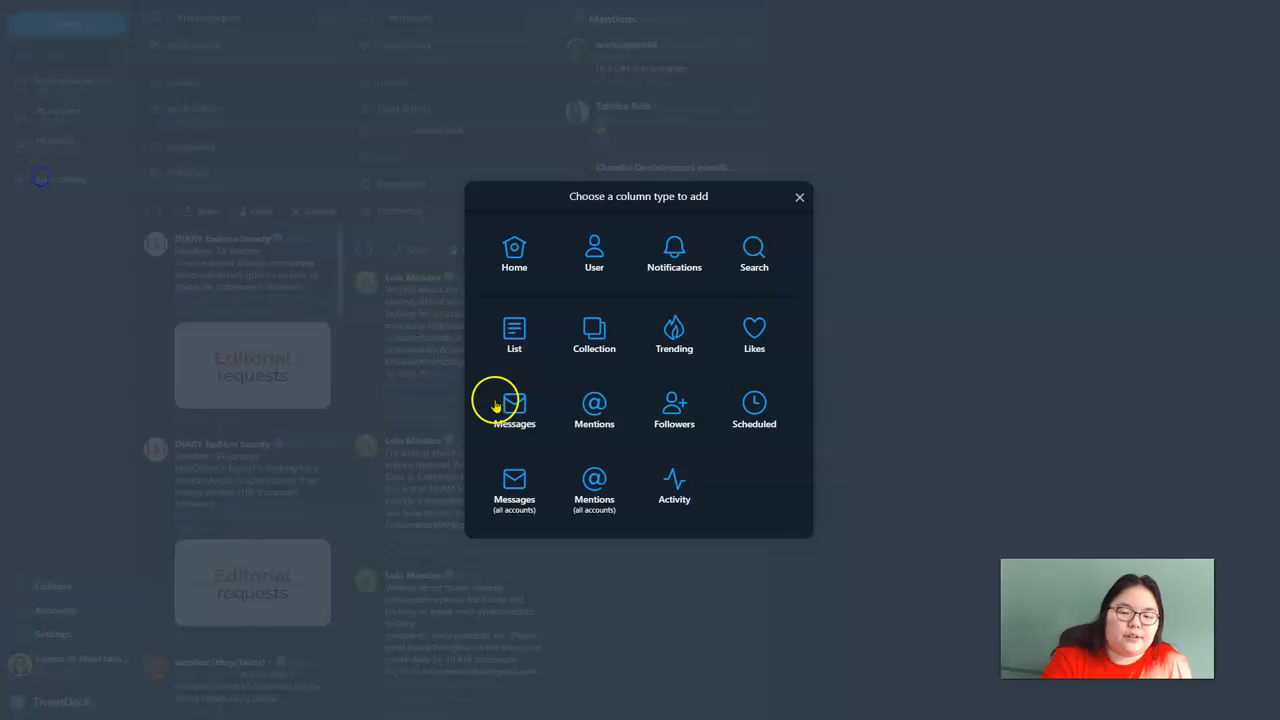
pyautogui.click(598, 495)
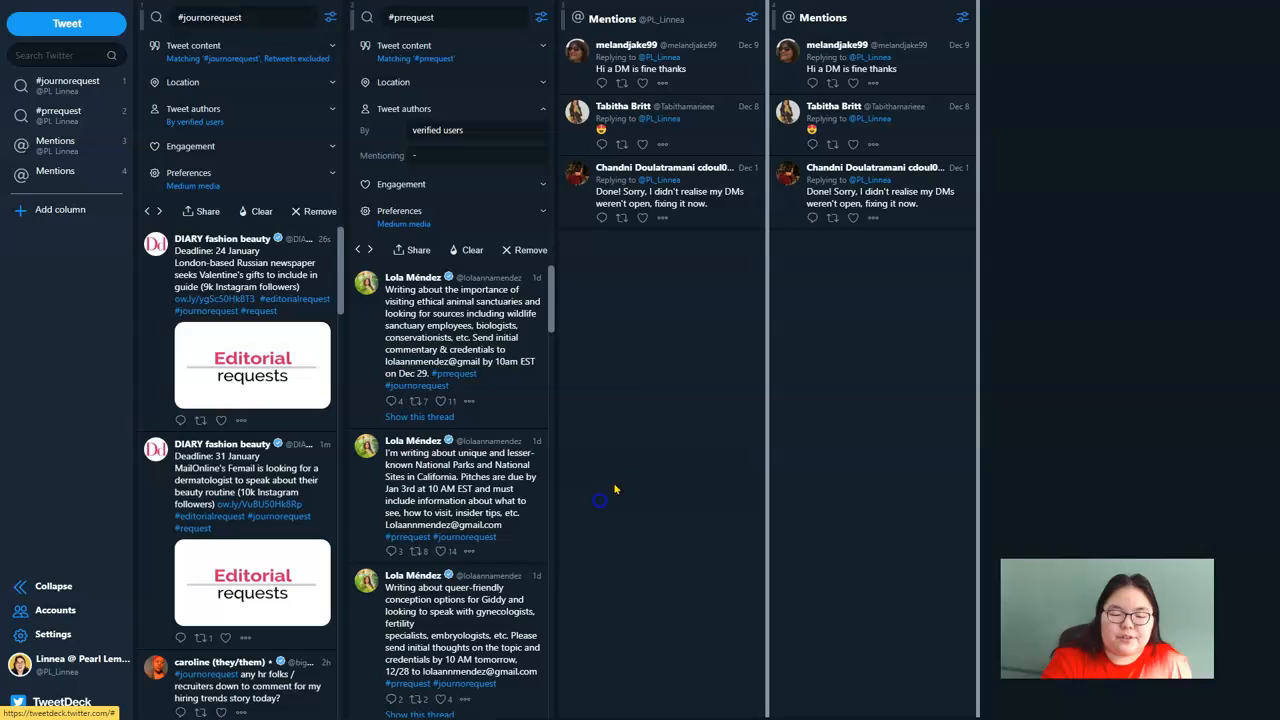
# Remove the all-accounts Mentions column and check the settings of the signed-in account's Mentions column
pyautogui.click(960, 16)
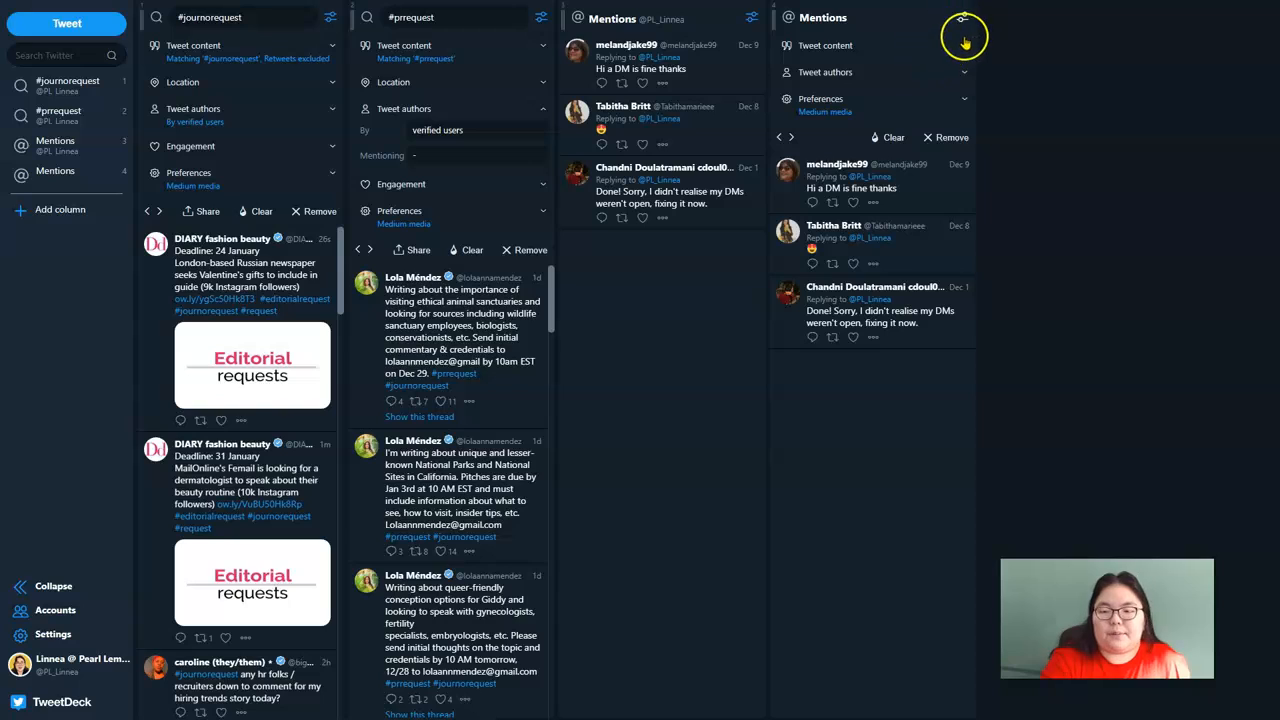
pyautogui.click(950, 137)
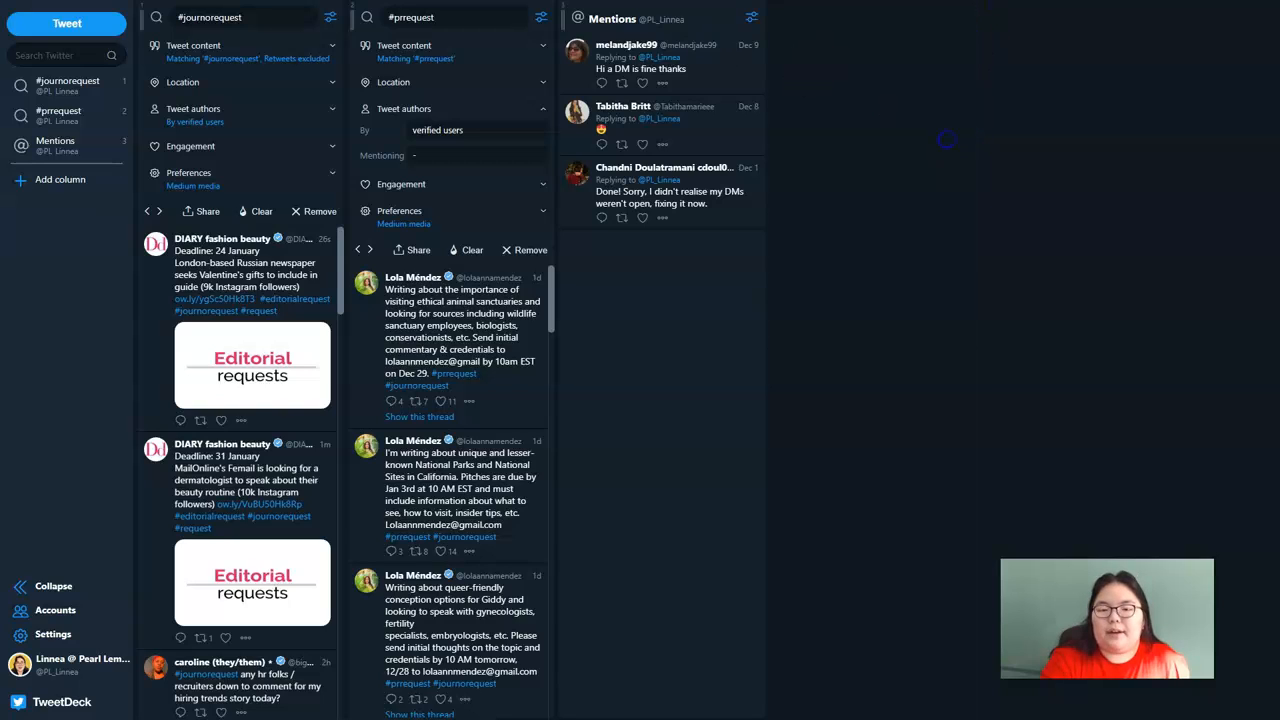
pyautogui.click(751, 18)
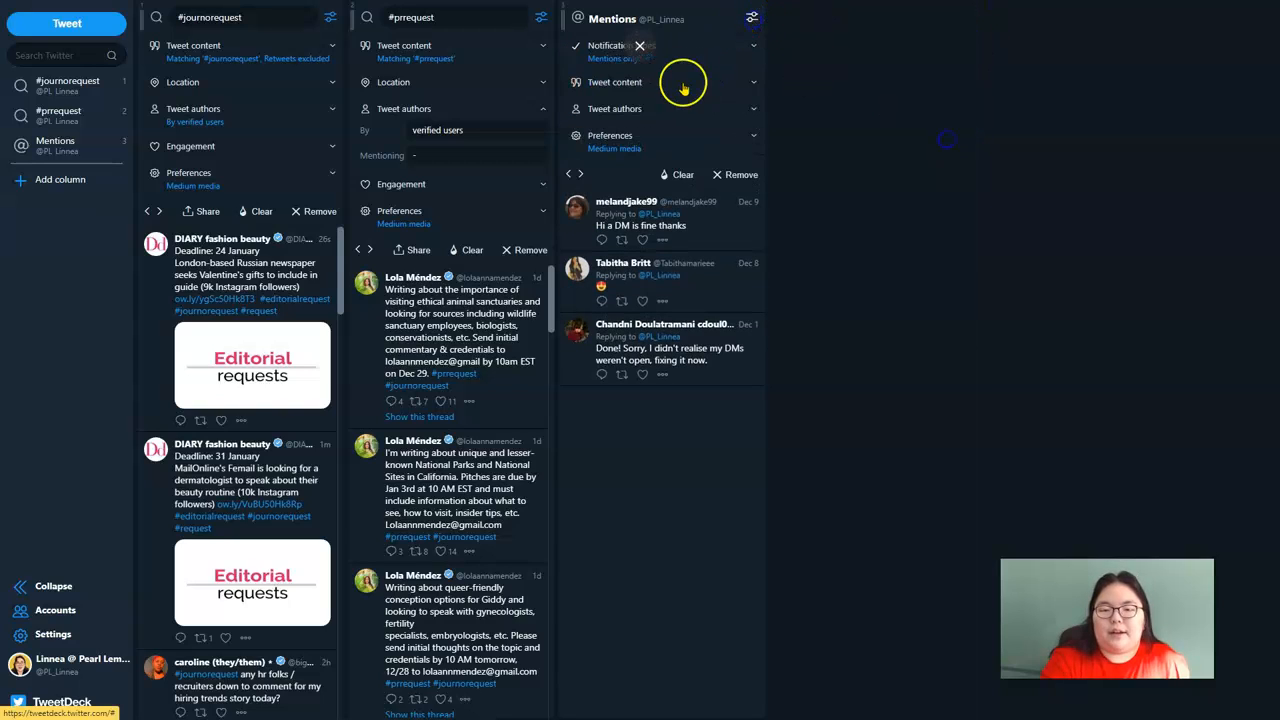
pyautogui.click(751, 18)
pyautogui.click(60, 179)
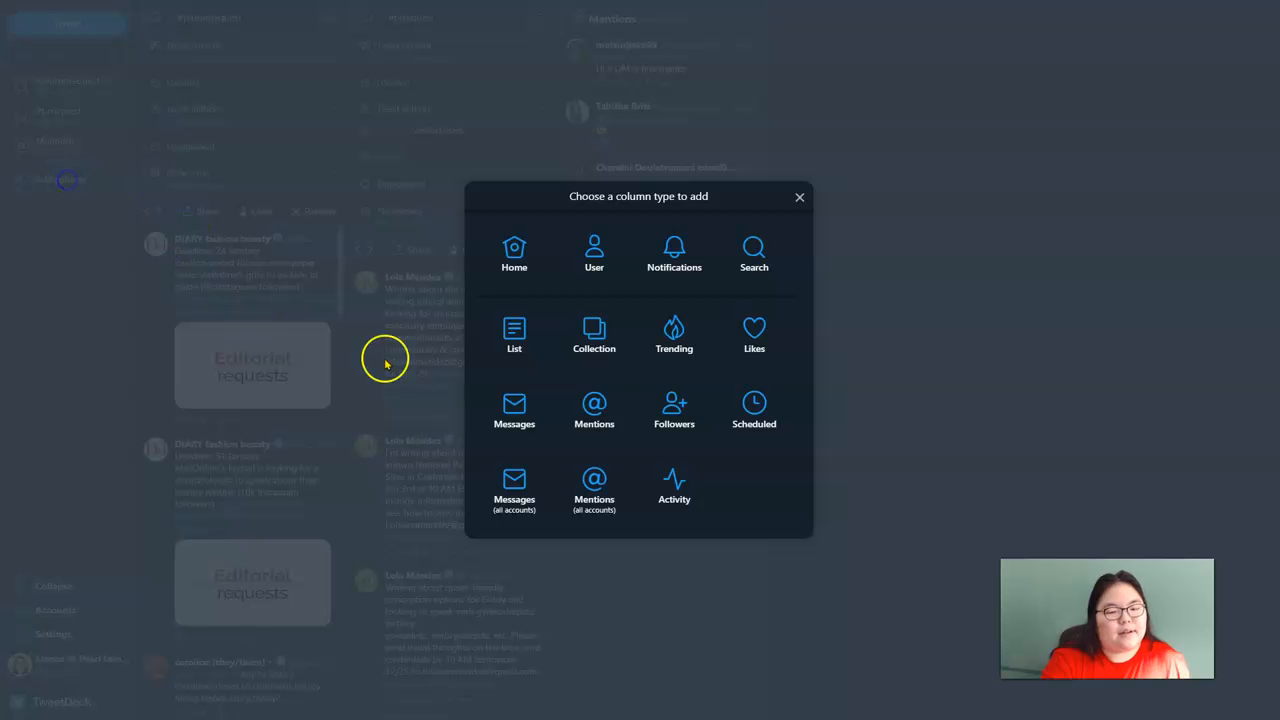
pyautogui.click(592, 402)
pyautogui.click(537, 210)
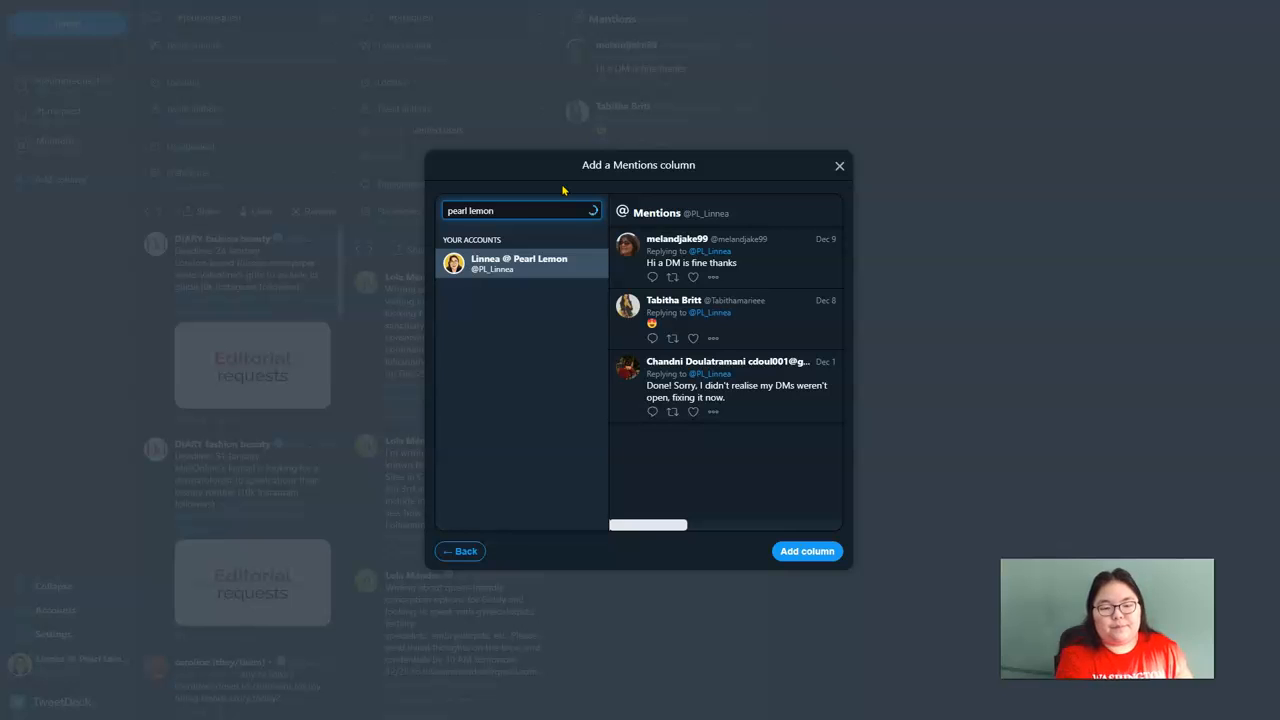
pyautogui.click(523, 290)
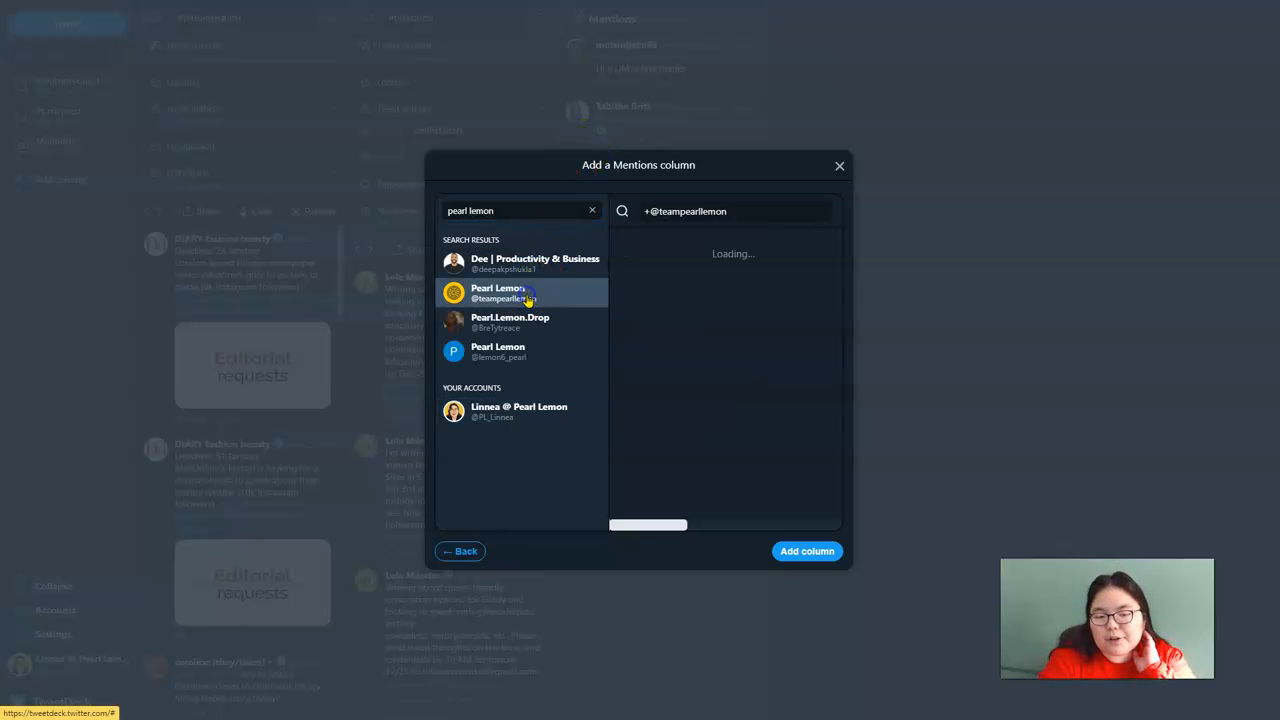
pyautogui.click(807, 550)
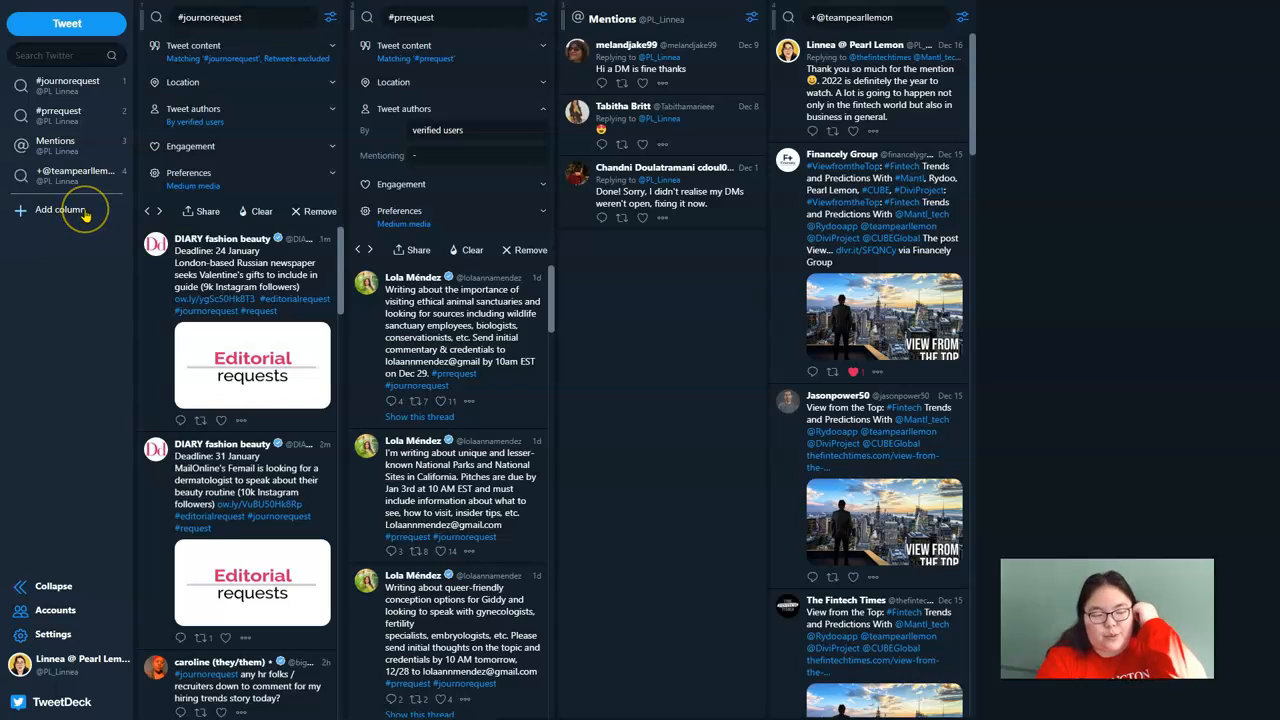
# Add a Notifications column for the signed-in account
pyautogui.click(85, 214)
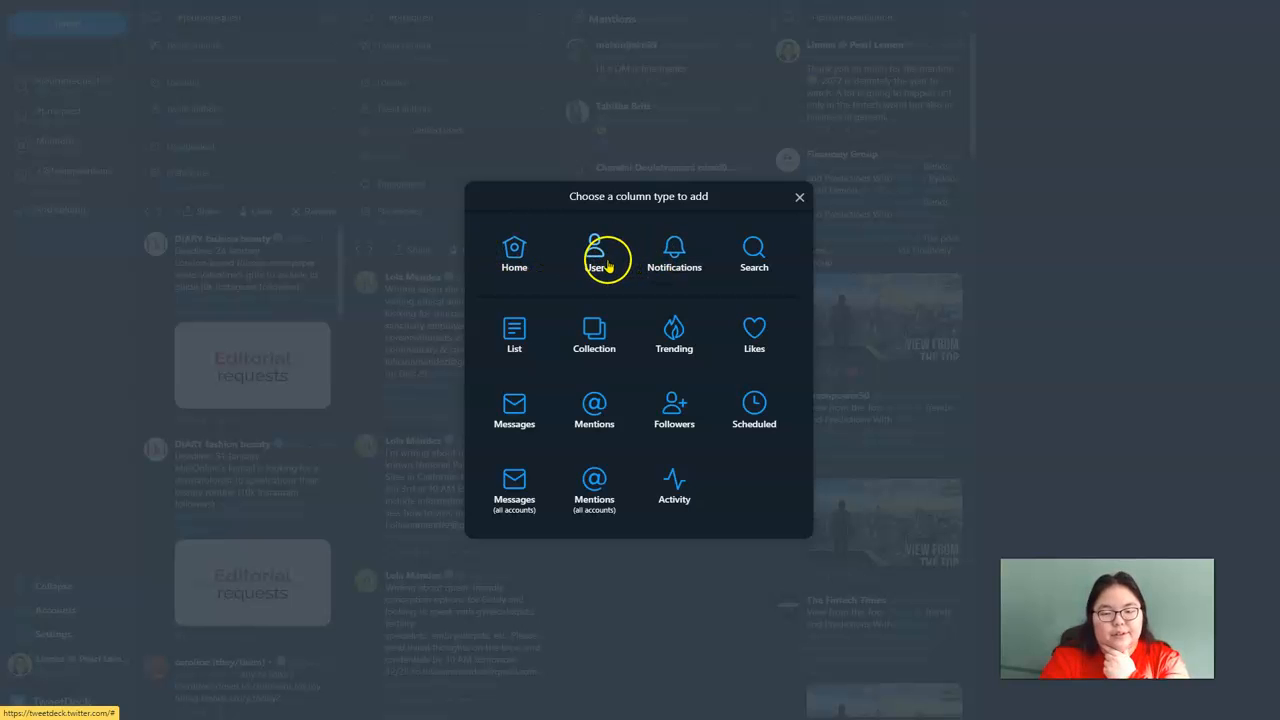
pyautogui.click(688, 268)
pyautogui.click(792, 556)
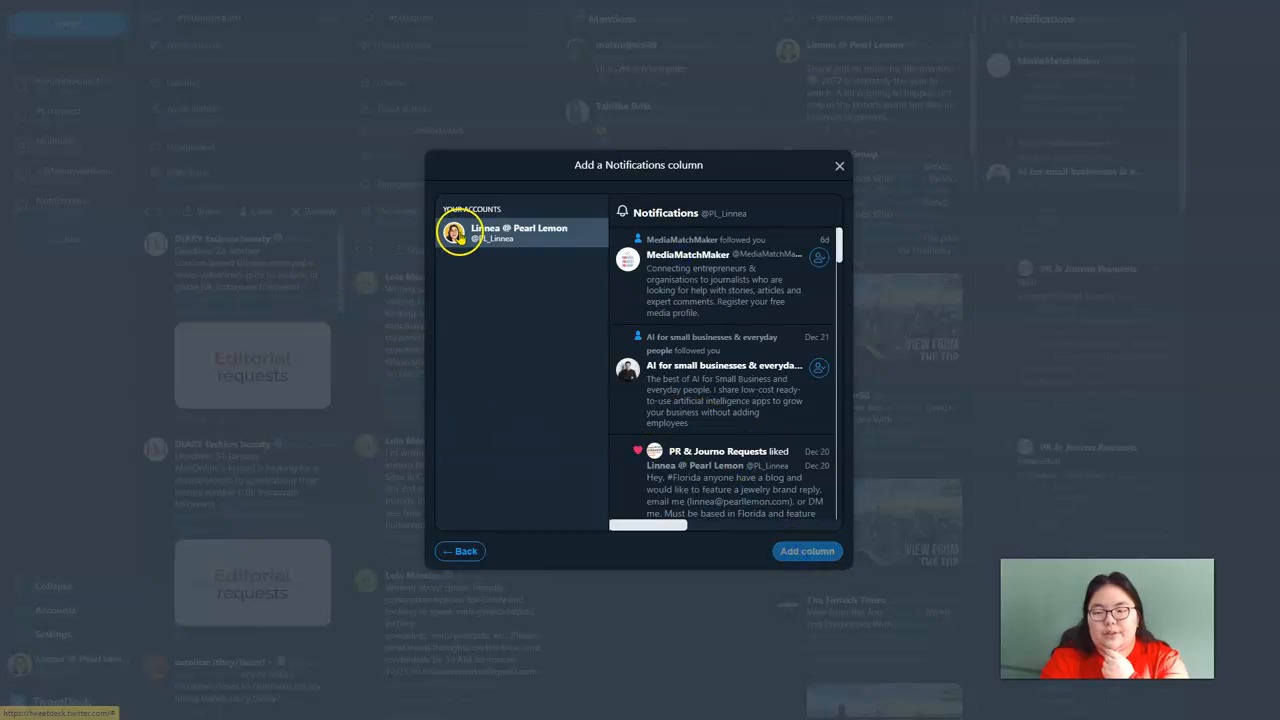
# Add a Messages column that covers all accounts, and dismiss the column type chooser
pyautogui.click(462, 550)
pyautogui.click(499, 508)
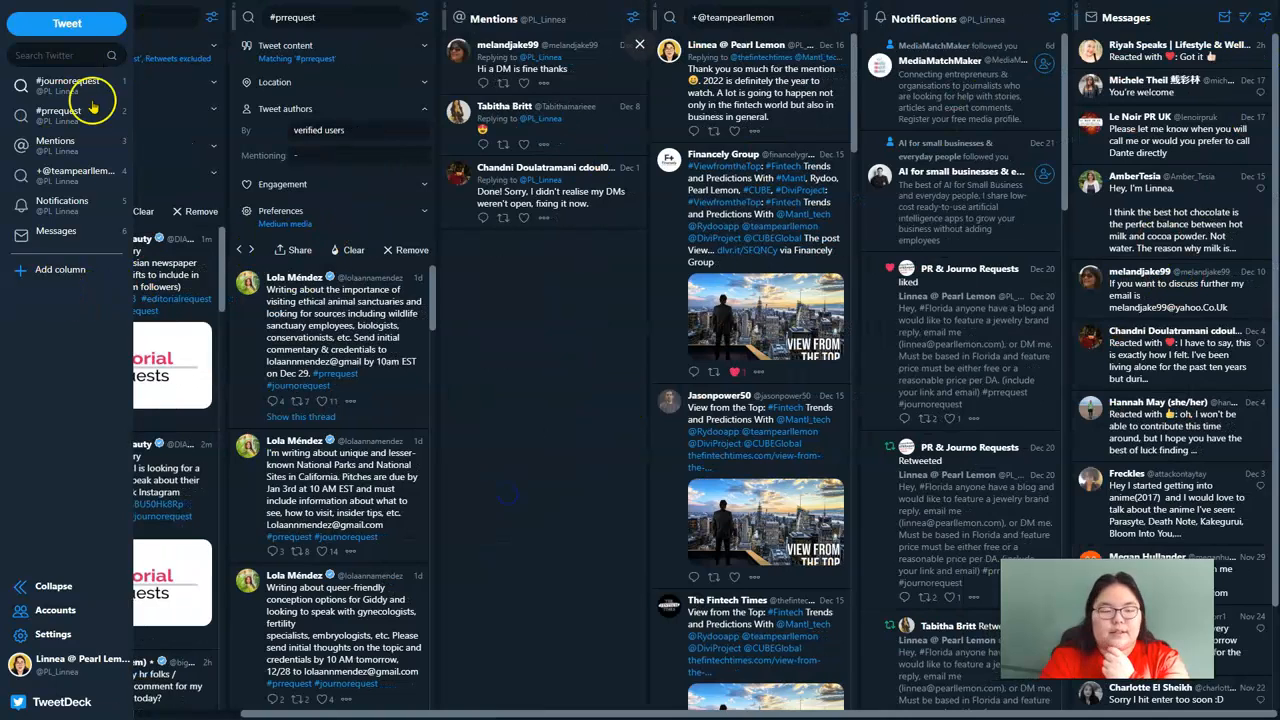
pyautogui.click(55, 269)
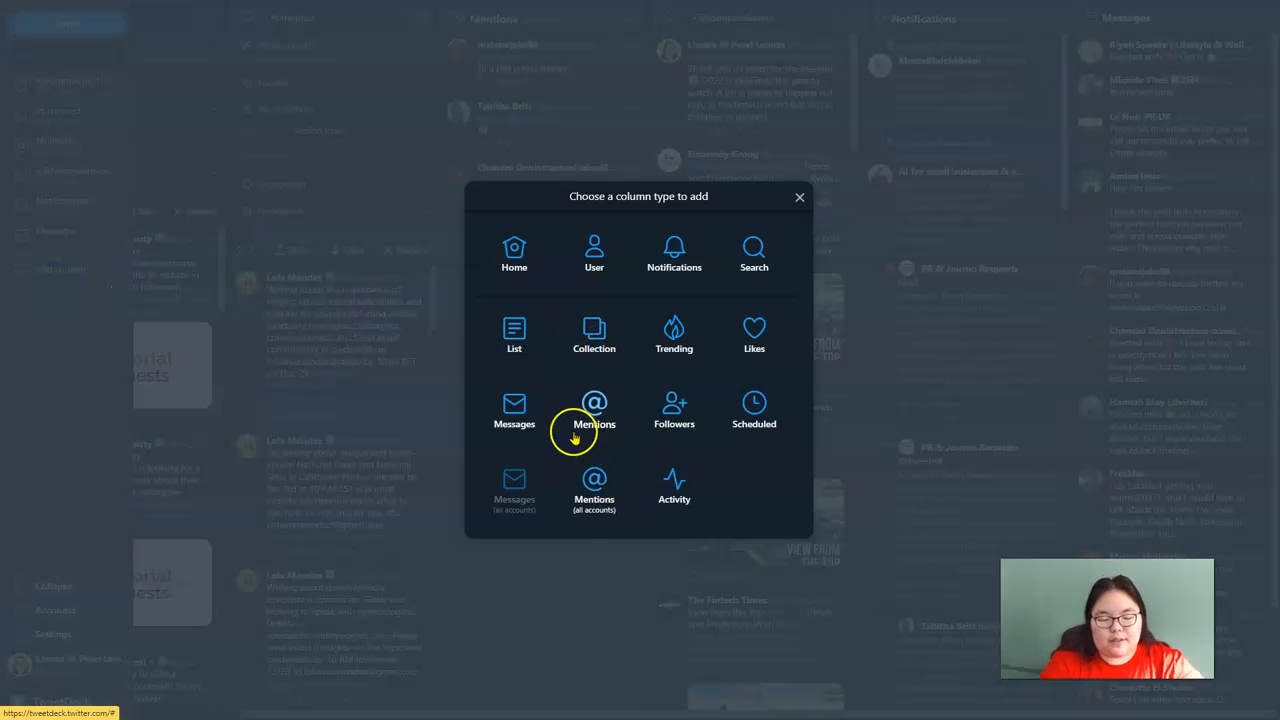
pyautogui.click(799, 199)
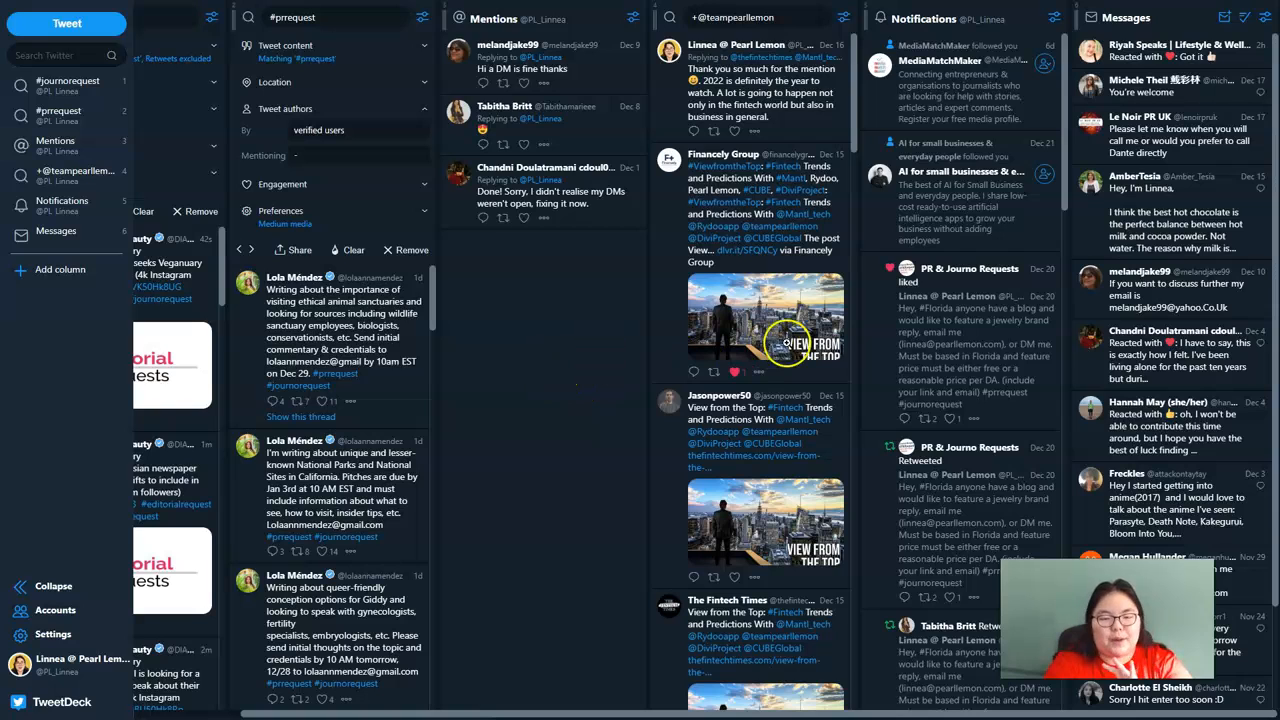
# Remove the all-accounts Messages column from the deck
pyautogui.click(1265, 17)
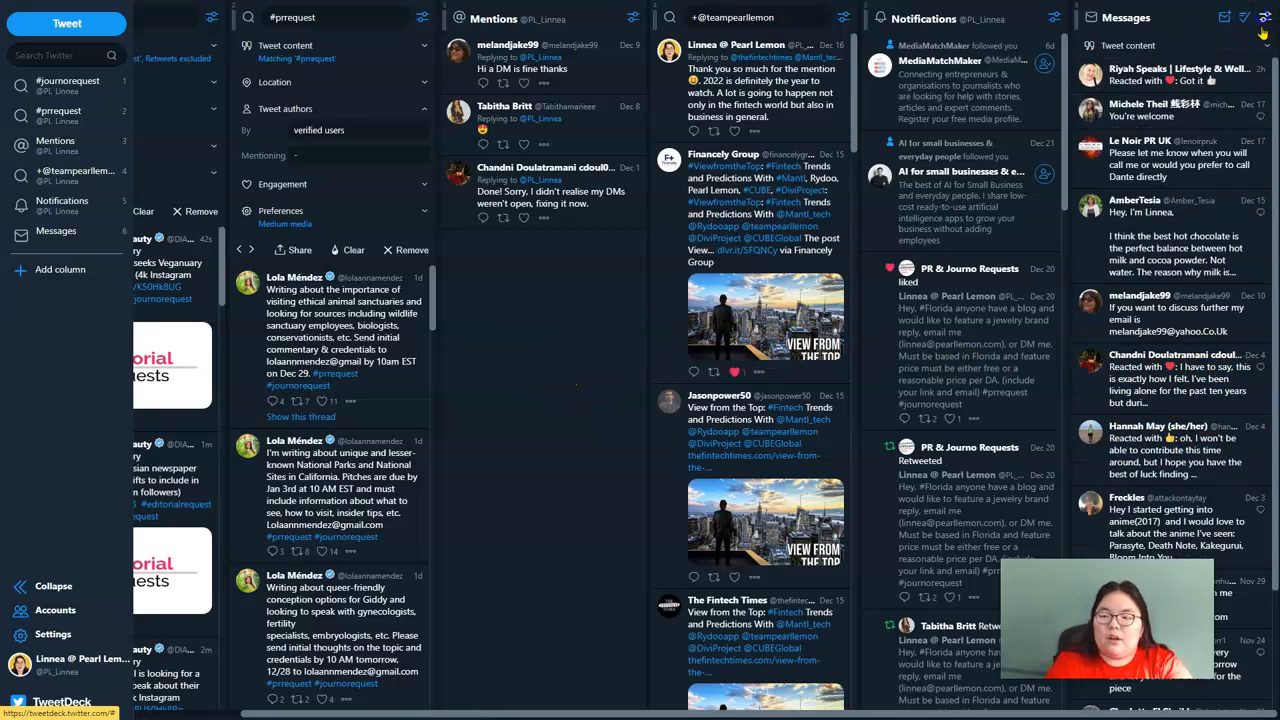
pyautogui.click(1234, 129)
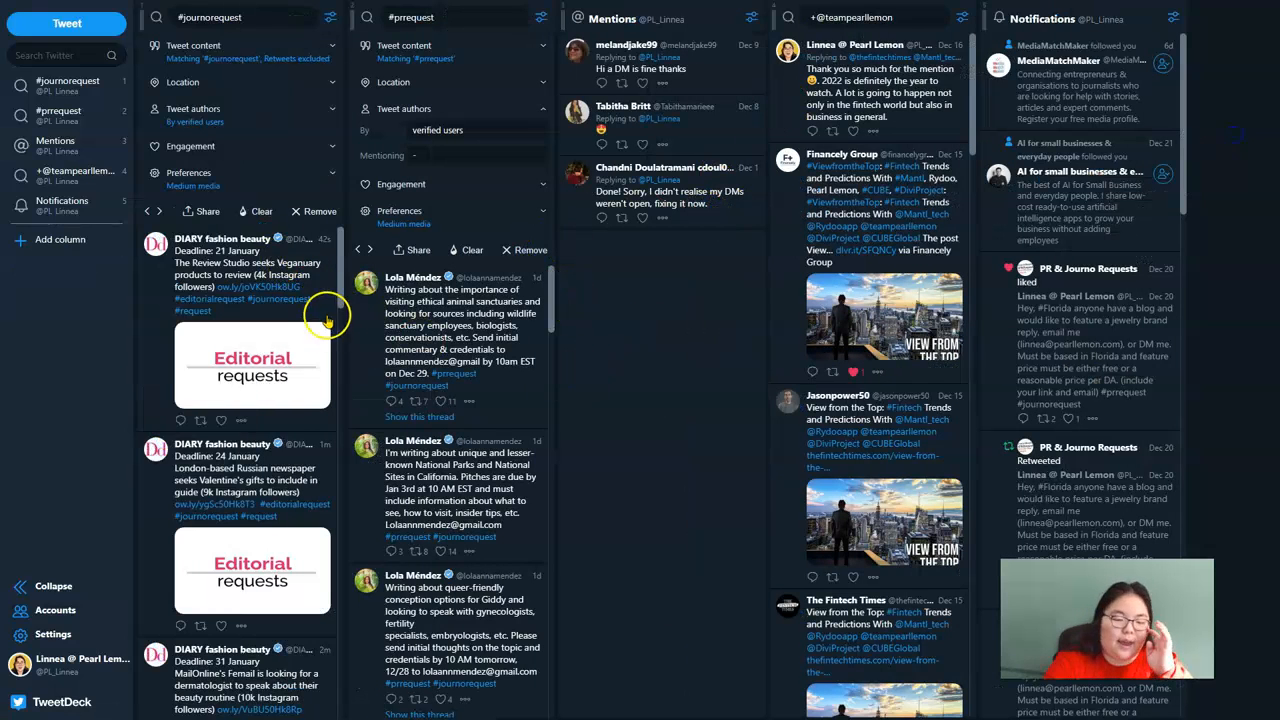
# Narrow the #journorequest column's search to "#journorequest business"
pyautogui.click(286, 17)
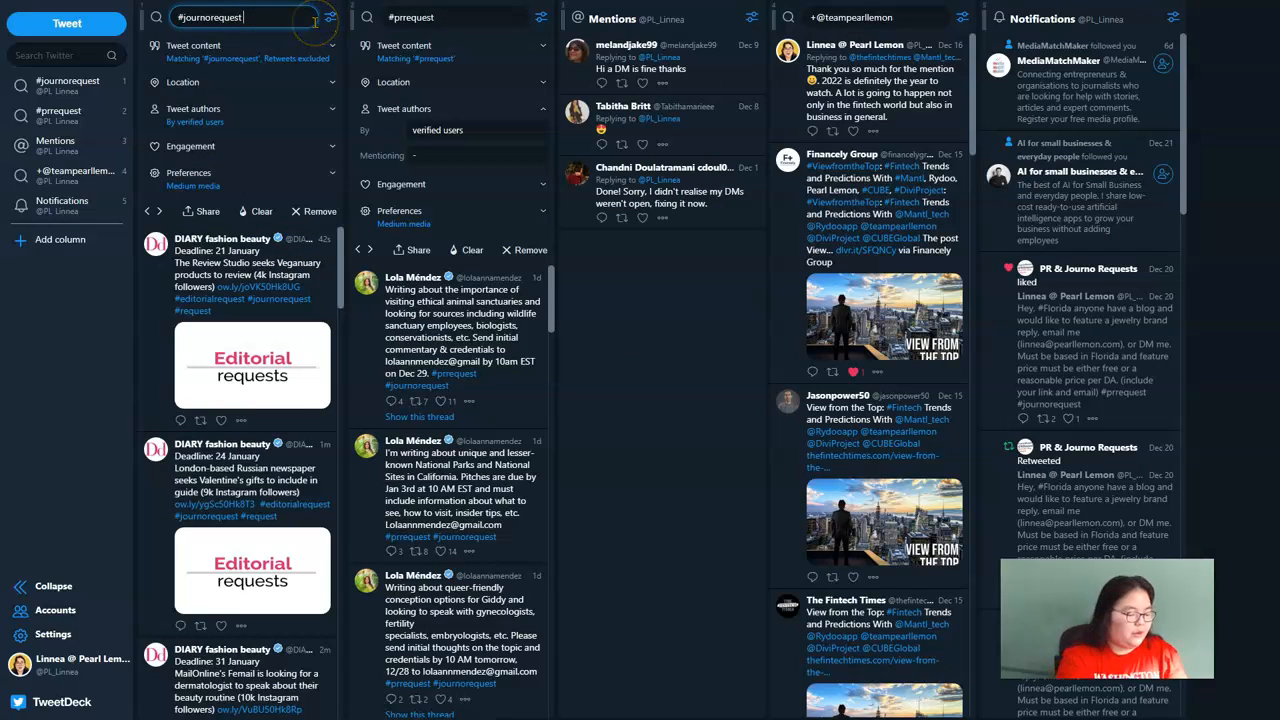
pyautogui.write('business')
pyautogui.press('Return')
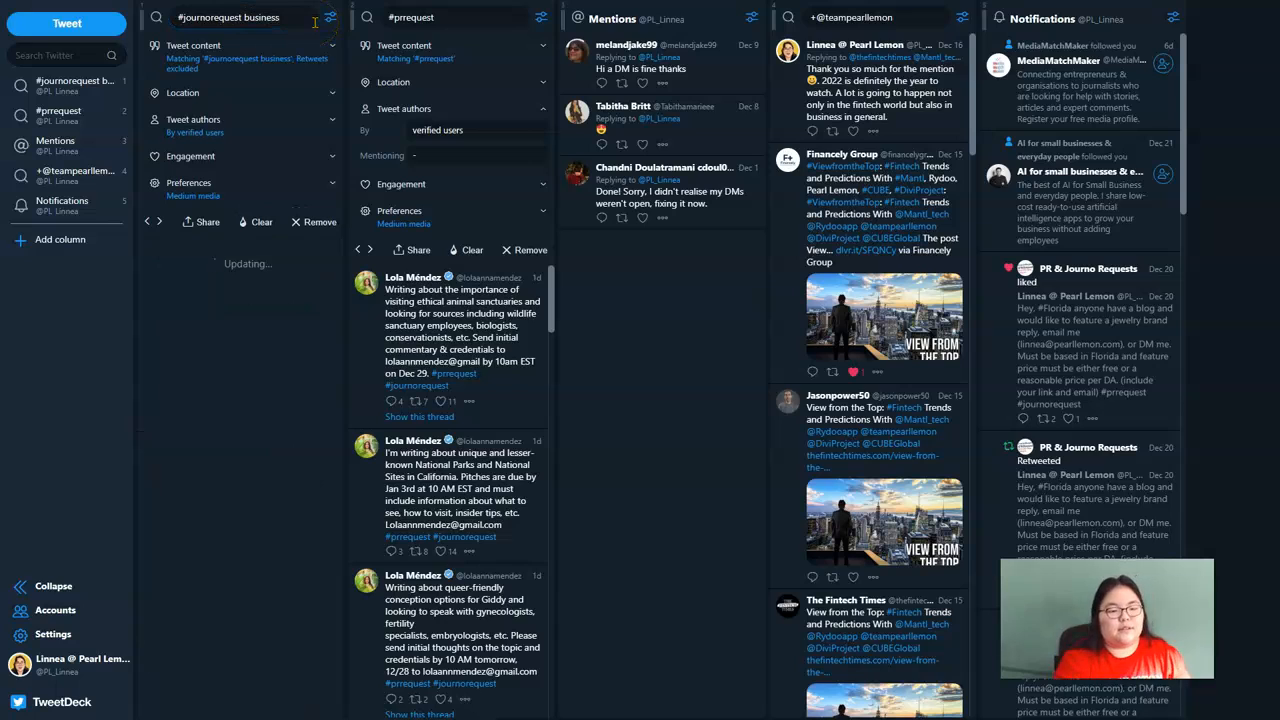